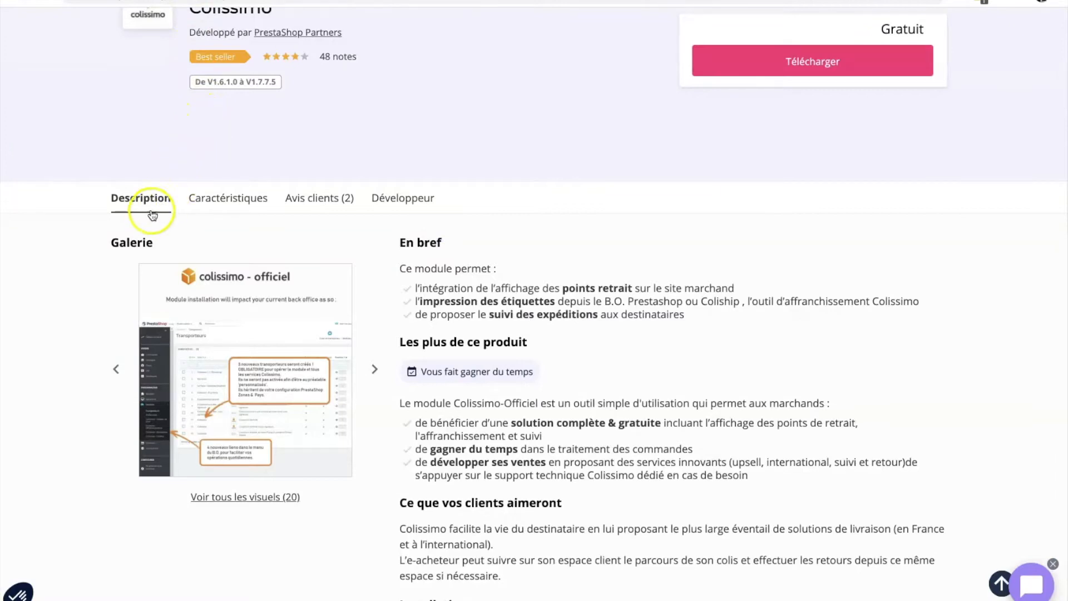
# Step: View the Colissimo module's screenshot gallery and close it
pyautogui.click(264, 358)
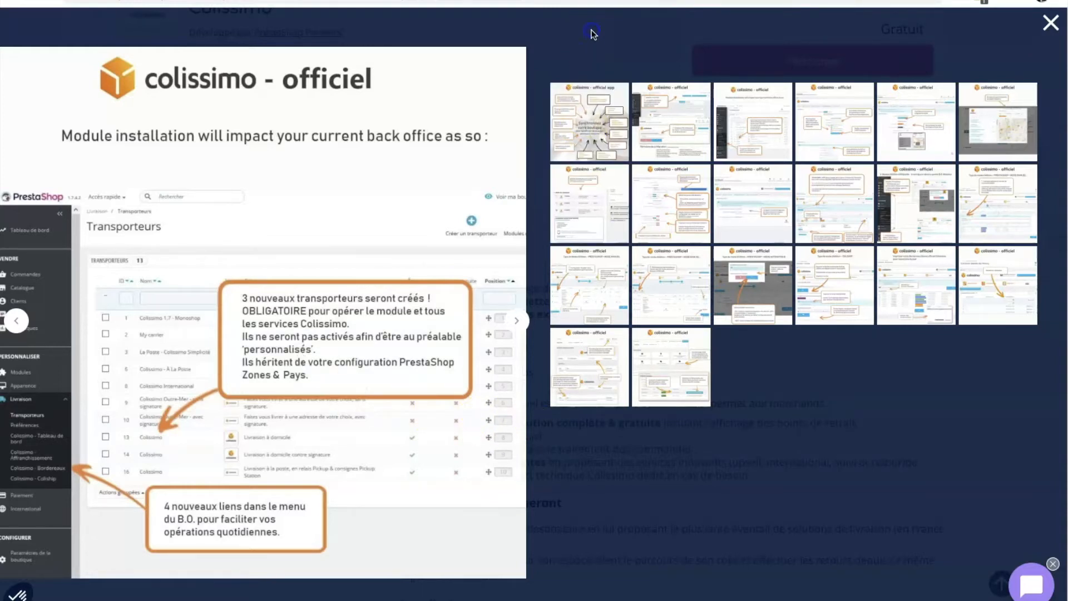
pyautogui.click(1049, 25)
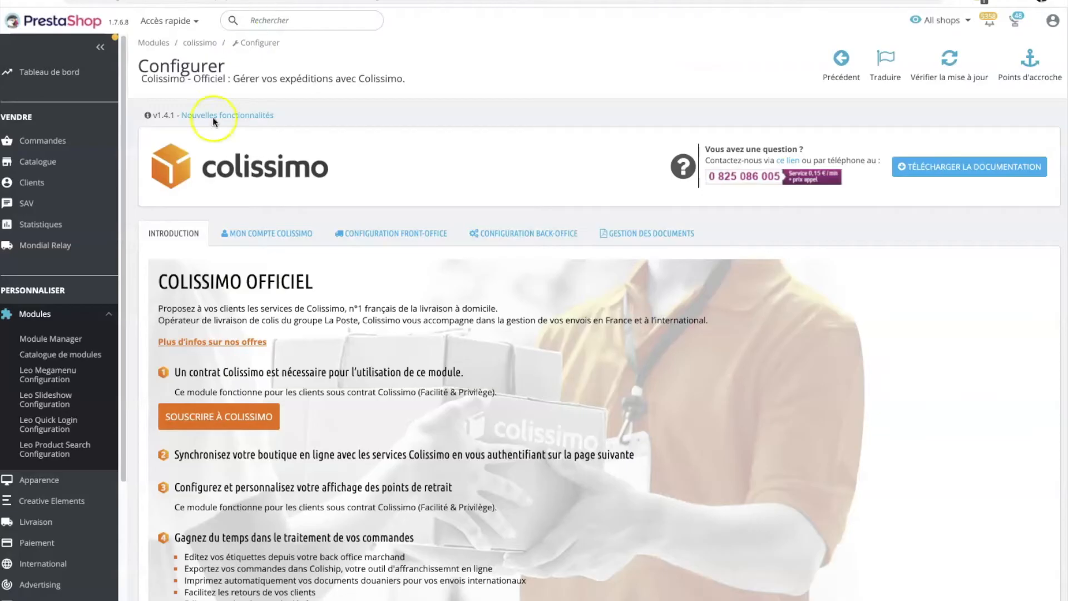
# Step: Review the Colissimo module's account settings, including the log option, credentials and contract parameters
pyautogui.scroll(-3, 276, 310)
pyautogui.scroll(1, 283, 313)
pyautogui.click(248, 150)
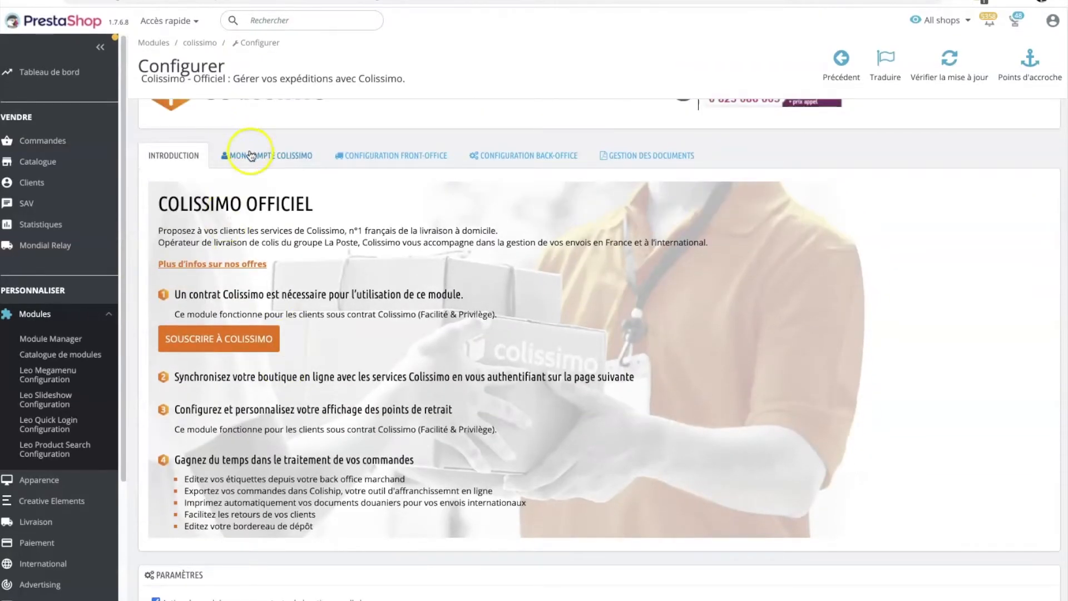
pyautogui.scroll(-2, 305, 241)
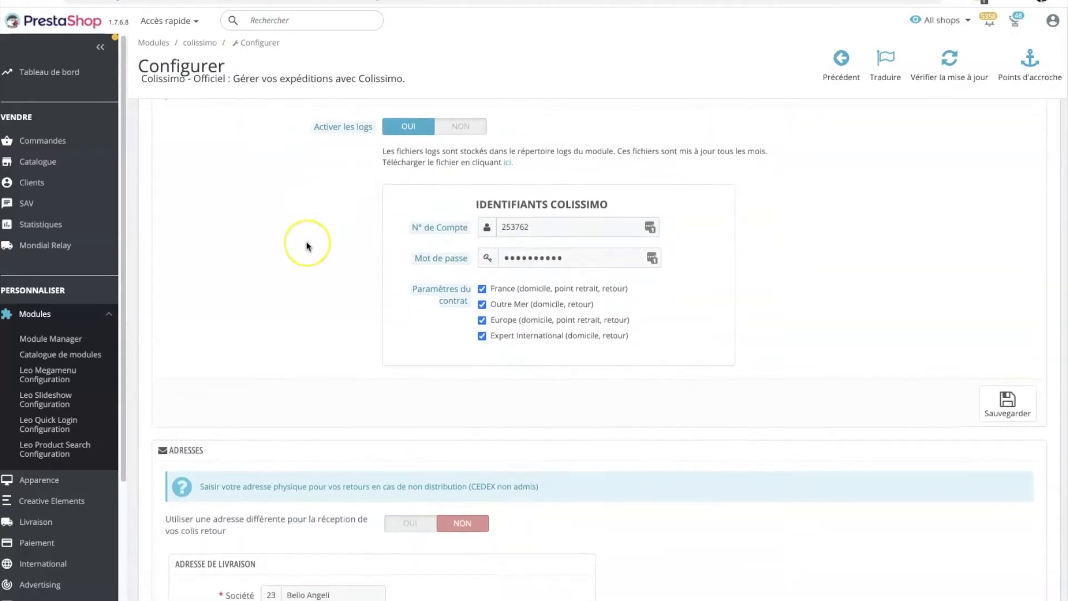
pyautogui.scroll(1, 328, 224)
pyautogui.scroll(1, 328, 225)
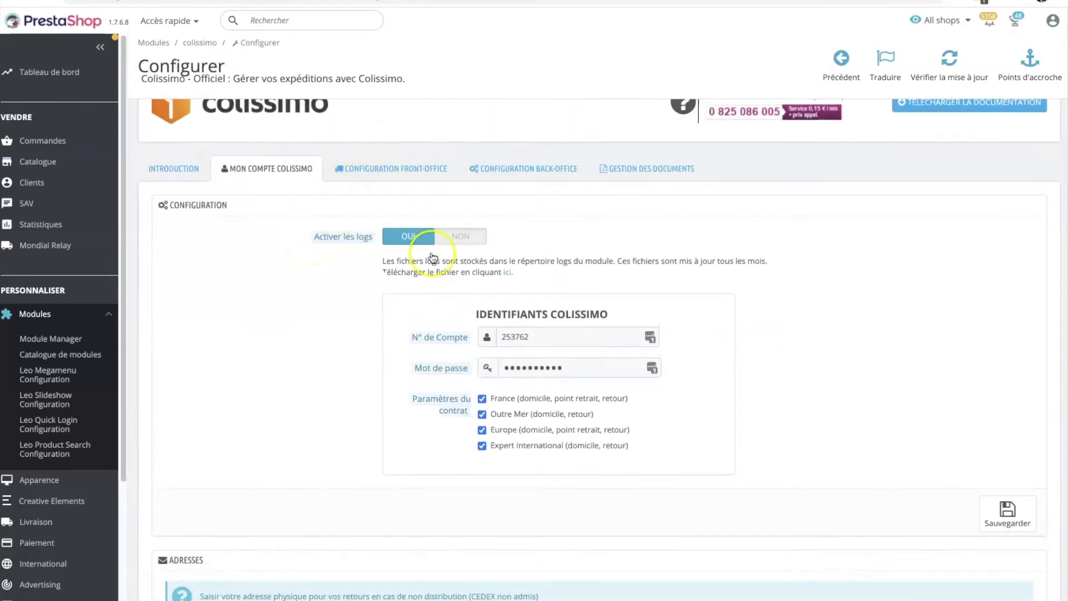
# Step: Run the service status check for the pickup-point widget in the module's front-office configuration
pyautogui.click(390, 174)
pyautogui.scroll(-5, 529, 317)
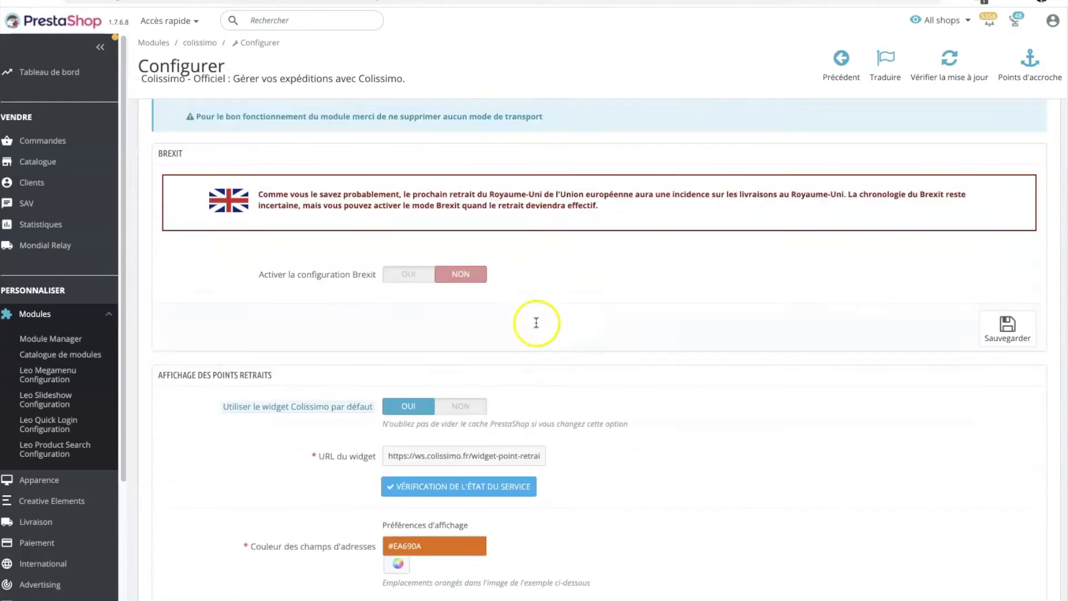
pyautogui.click(463, 375)
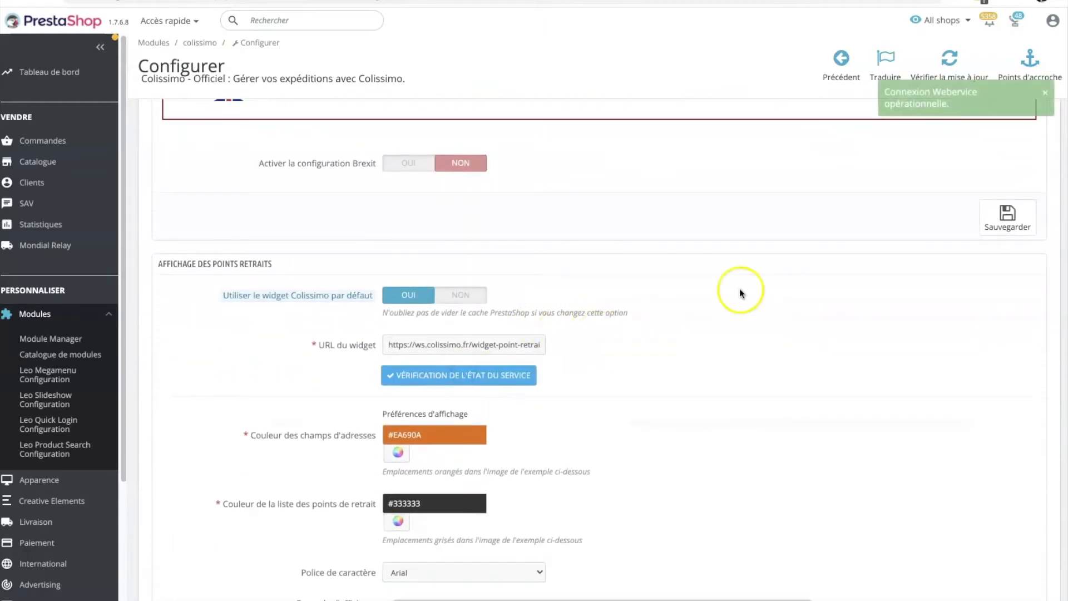
# Step: Examine the back-office settings for preparation time and the order statuses that trigger automatic label creation
pyautogui.scroll(5, 563, 255)
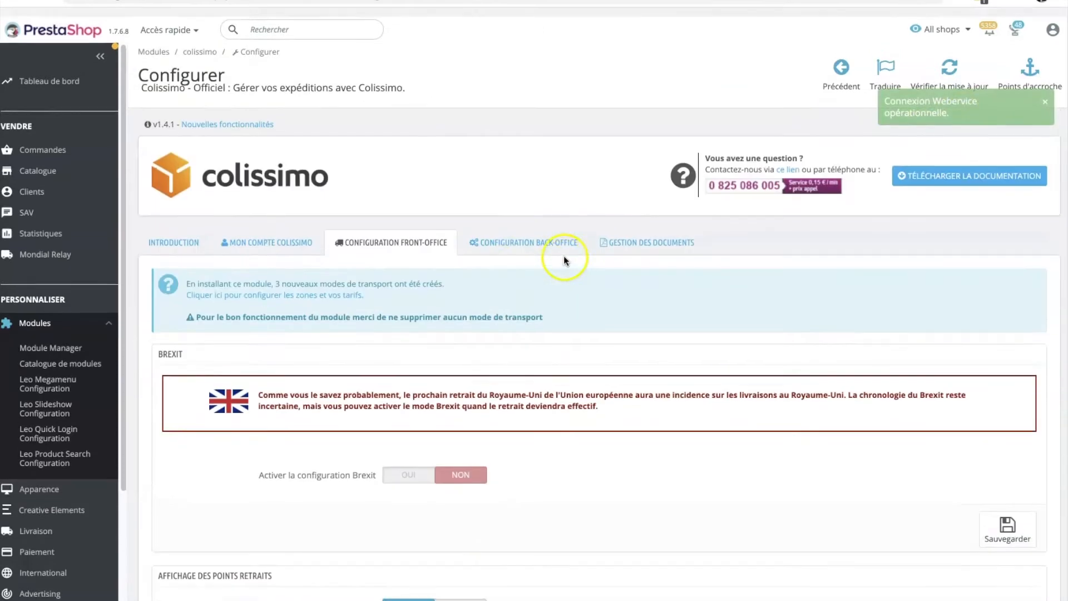
pyautogui.click(526, 226)
pyautogui.scroll(-2, 523, 220)
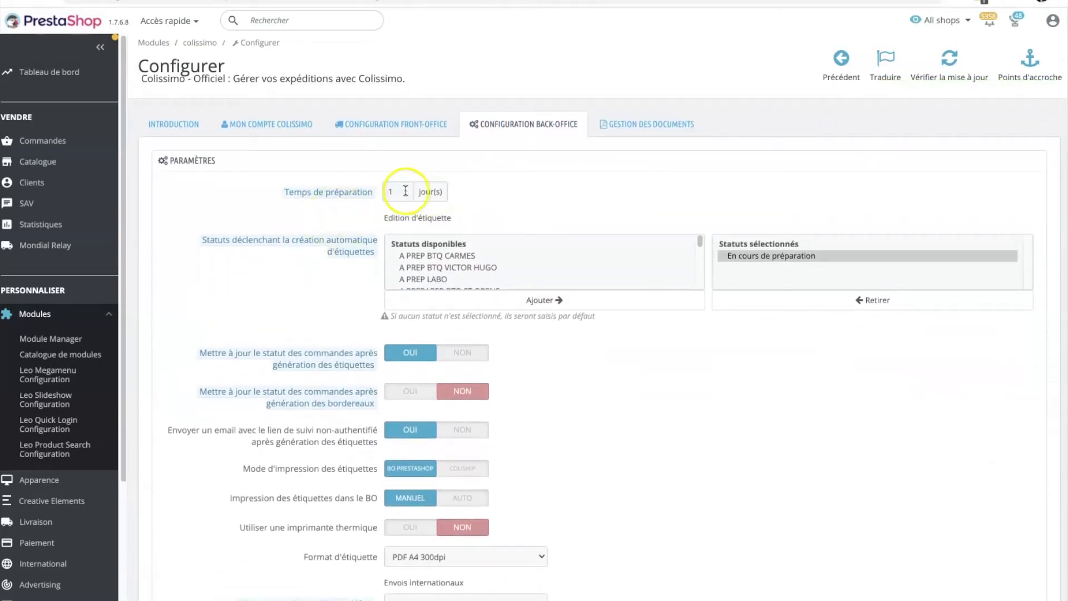
pyautogui.click(339, 207)
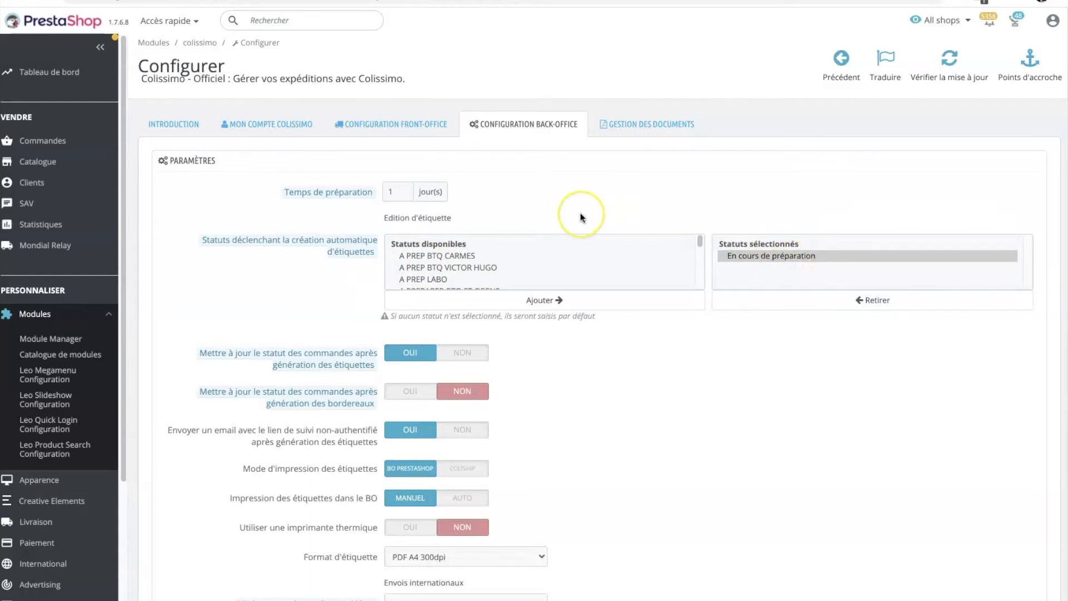
pyautogui.scroll(-1, 582, 216)
pyautogui.scroll(-5, 494, 219)
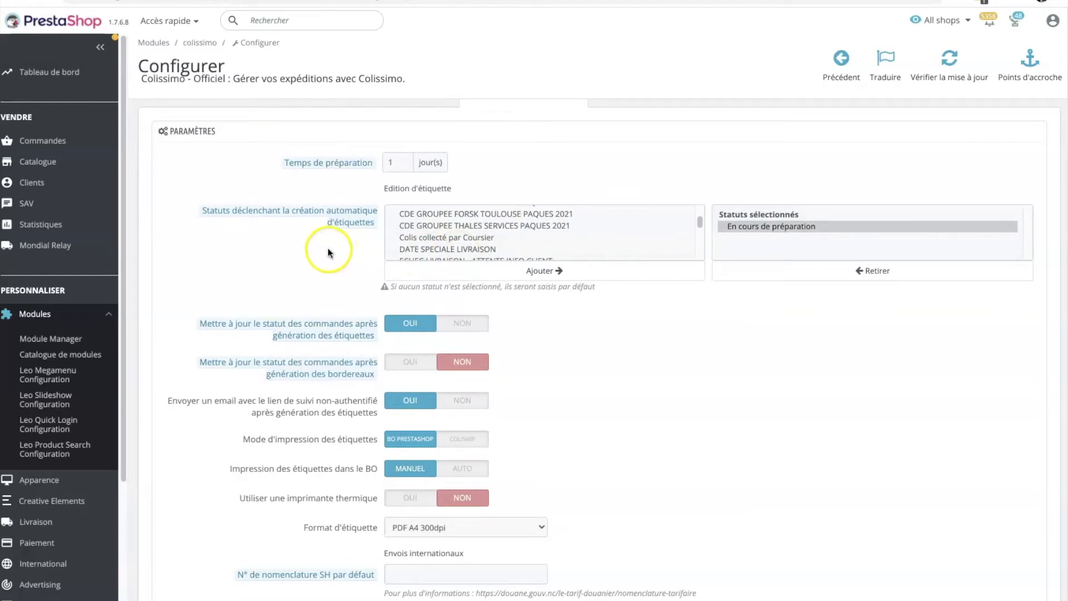
# Step: Examine the back-office options for order status updates, tracking e-mails and label printing
pyautogui.scroll(-3, 309, 251)
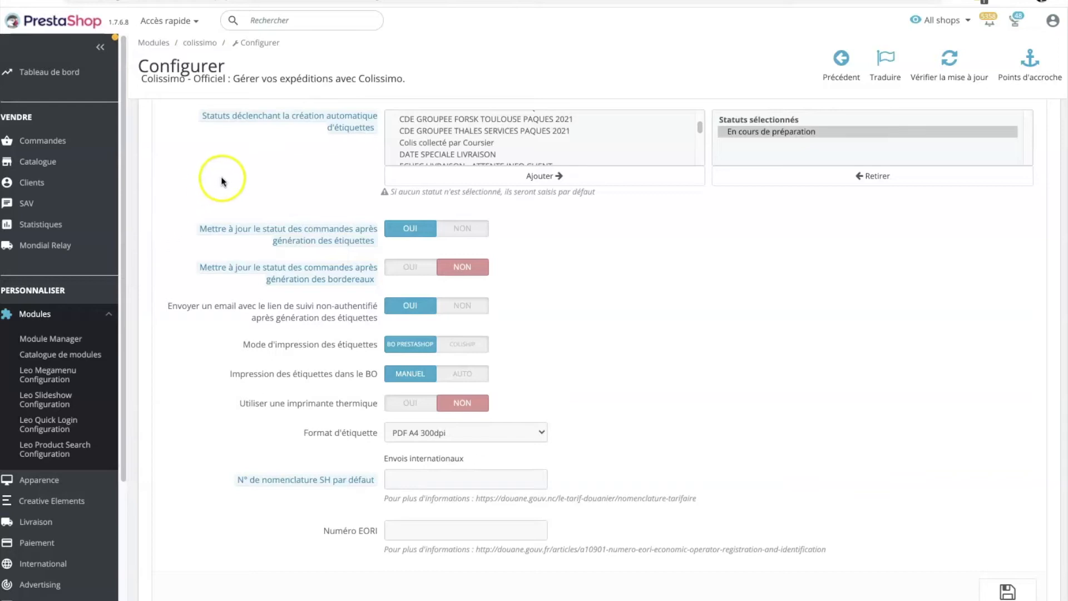
pyautogui.scroll(1, 319, 249)
pyautogui.moveTo(319, 249)
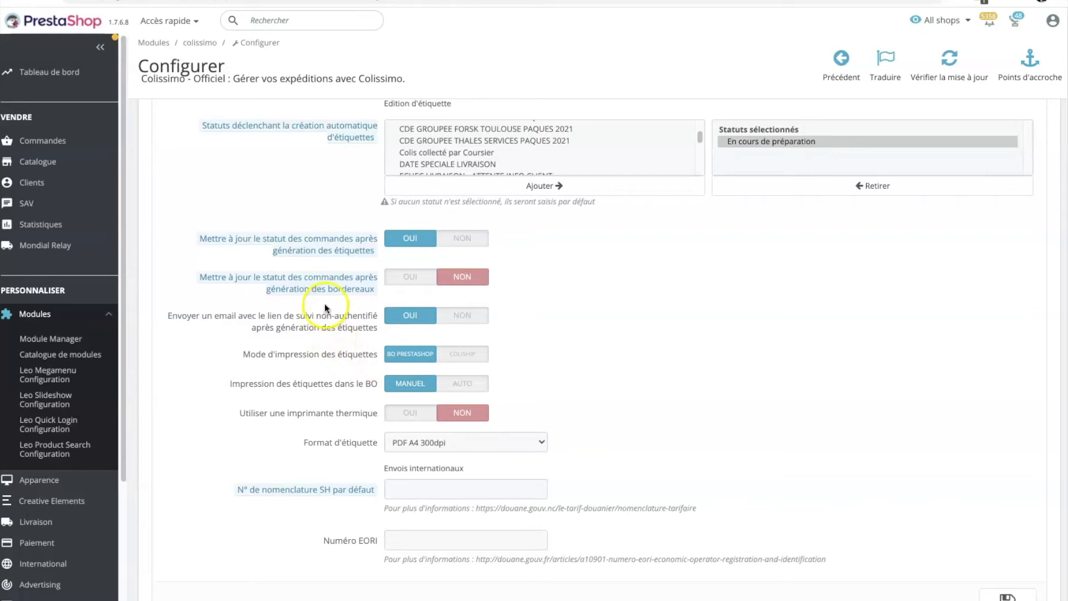
pyautogui.moveTo(360, 288)
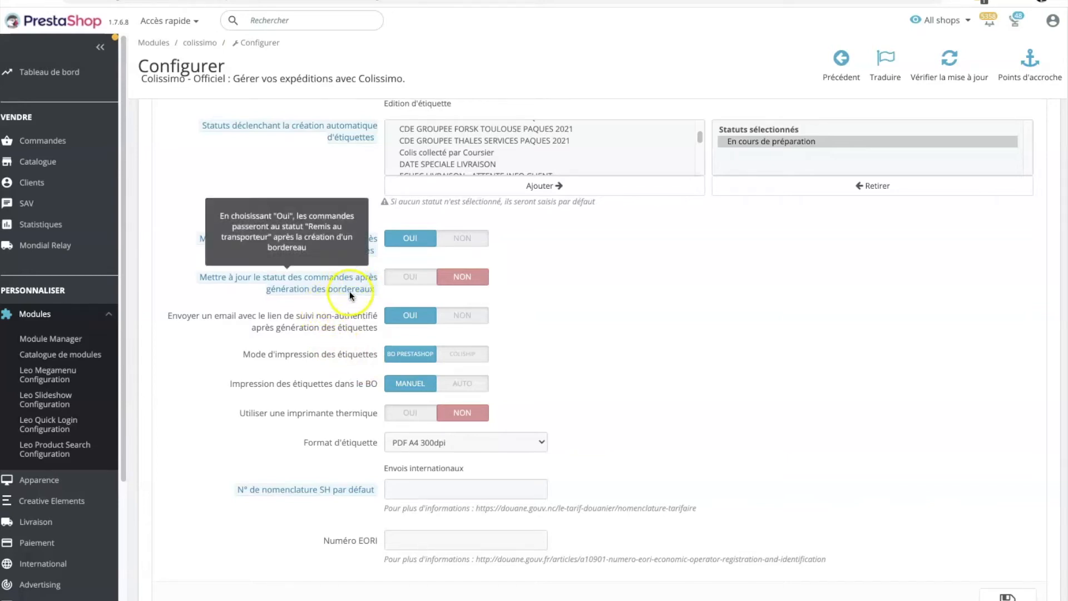
pyautogui.scroll(-1, 525, 291)
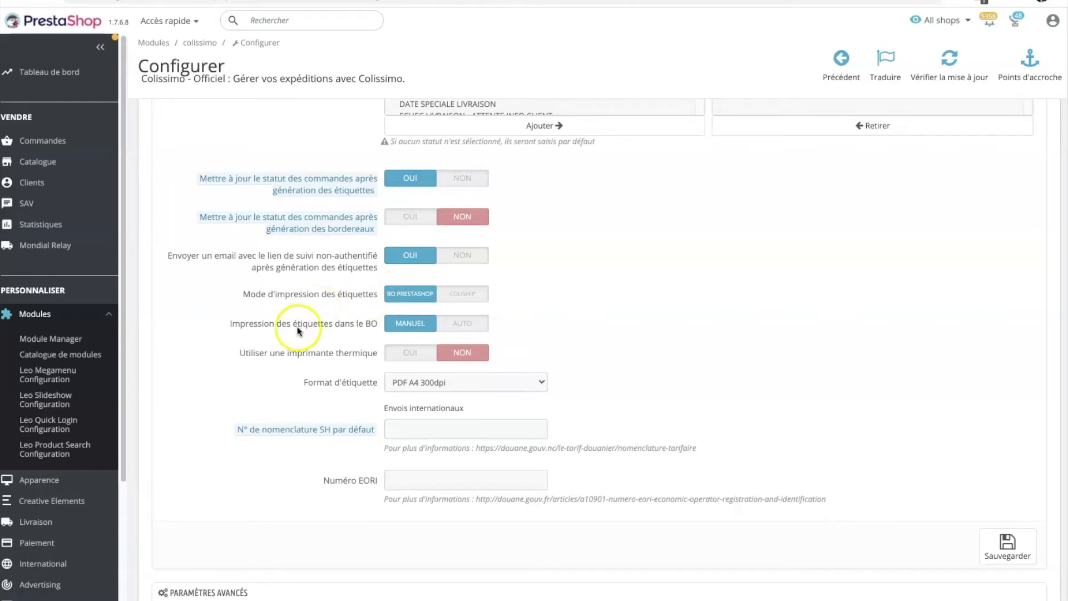
pyautogui.scroll(-1, 329, 328)
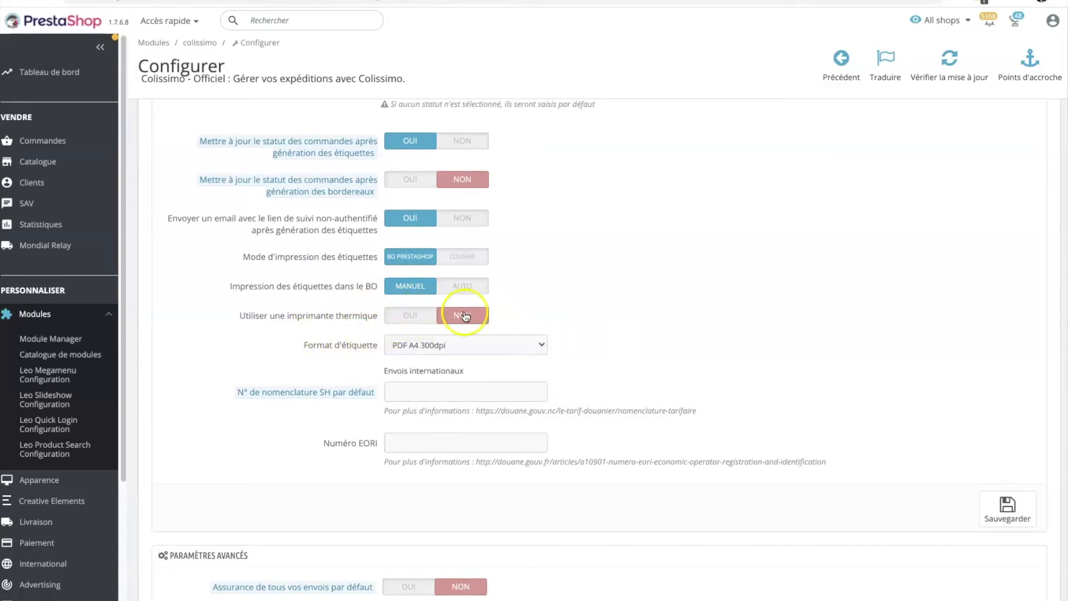
# Step: Inspect the available label formats and keep PDF A4 300dpi
pyautogui.click(445, 345)
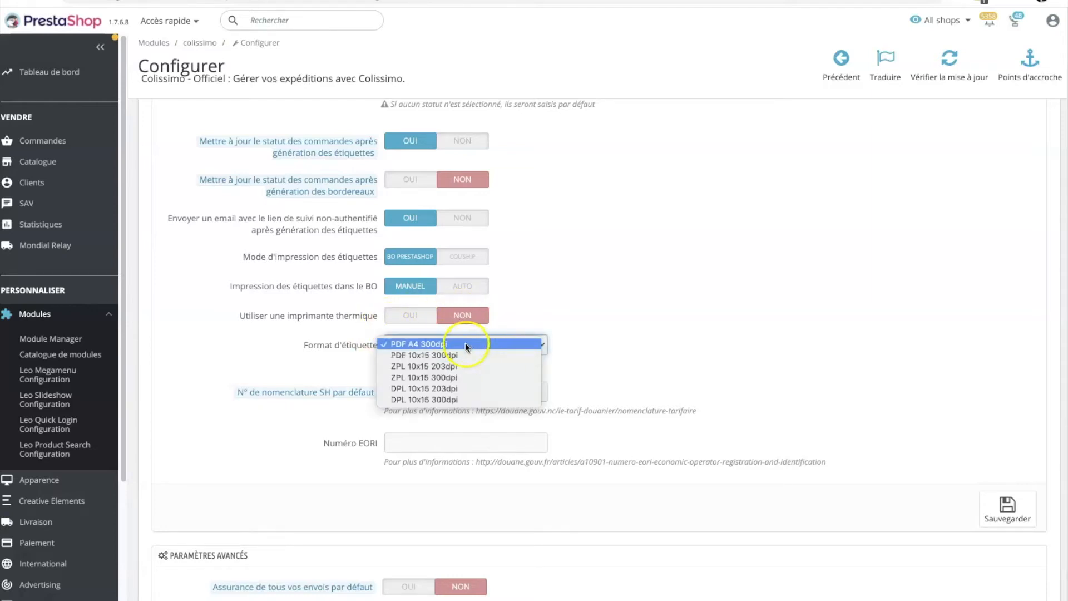
pyautogui.click(463, 343)
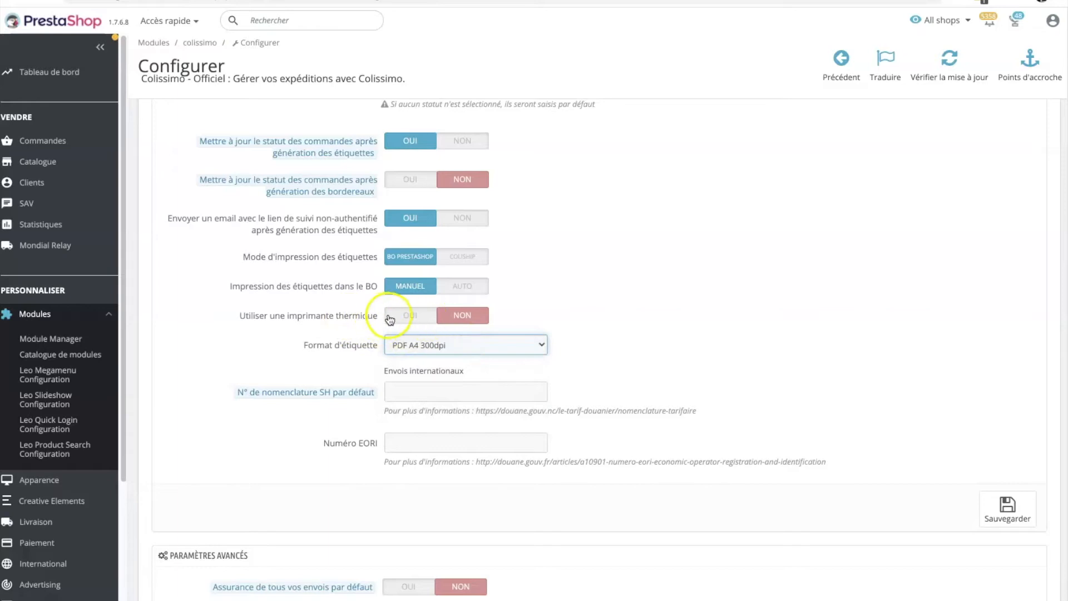
pyautogui.click(446, 343)
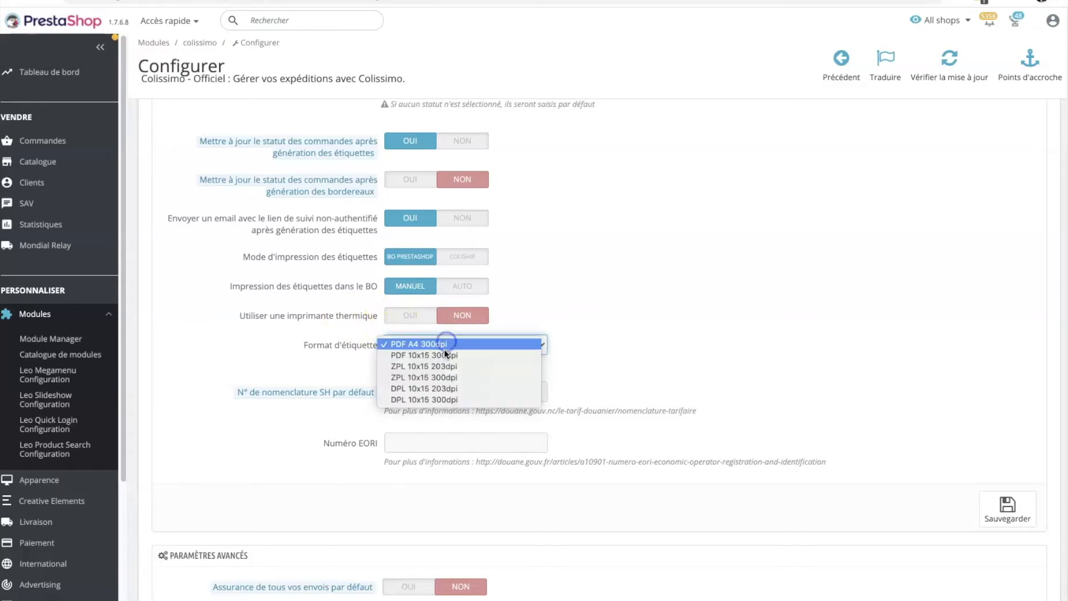
pyautogui.click(544, 287)
# Step: Review the international shipment fields and the advanced settings for insurance and Colissimo returns
pyautogui.scroll(-4, 544, 287)
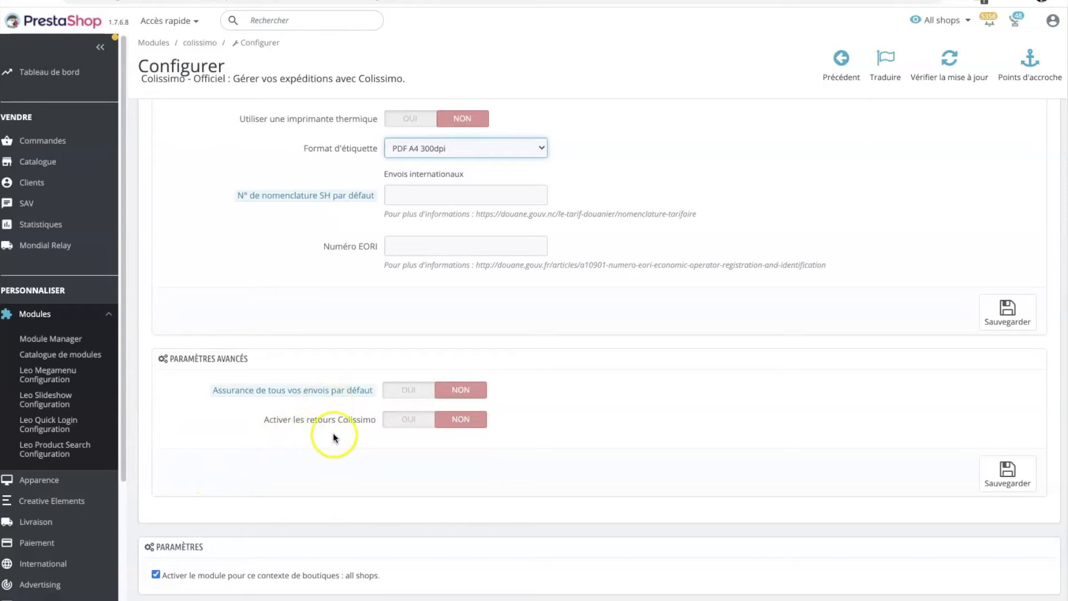
pyautogui.scroll(8, 310, 429)
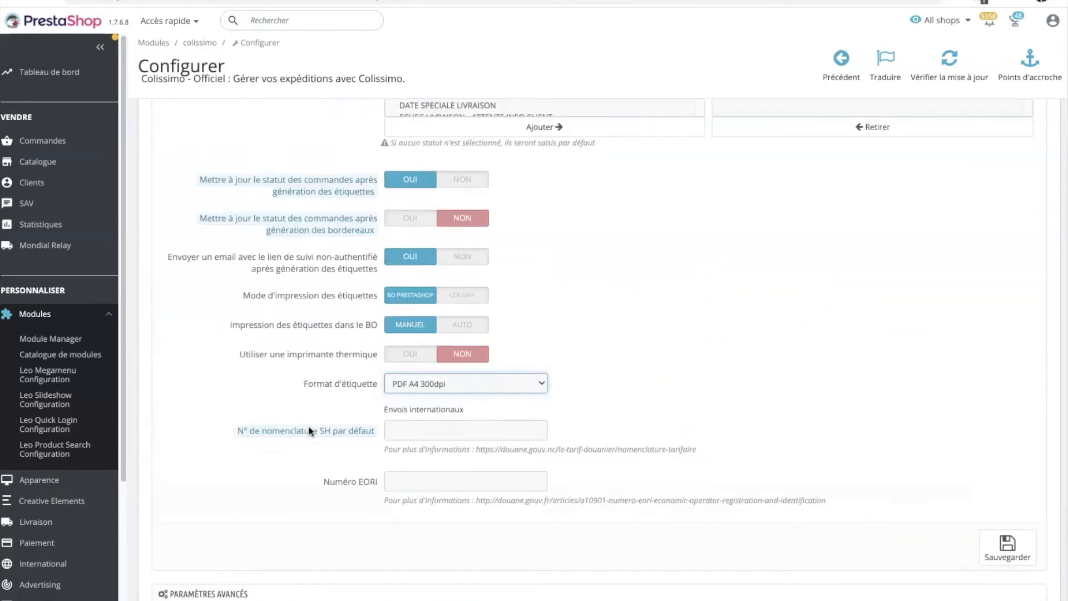
pyautogui.scroll(-2, 309, 426)
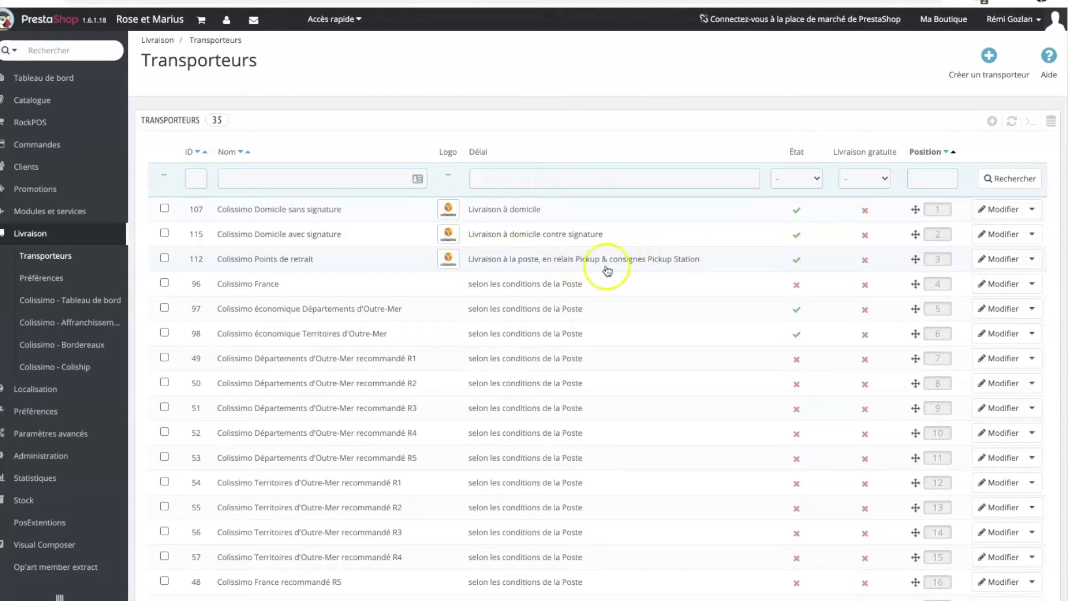
# Step: Open the Colissimo Domicile sans signature carrier and examine its billing, tax, weight-range and zone pricing settings
pyautogui.click(514, 216)
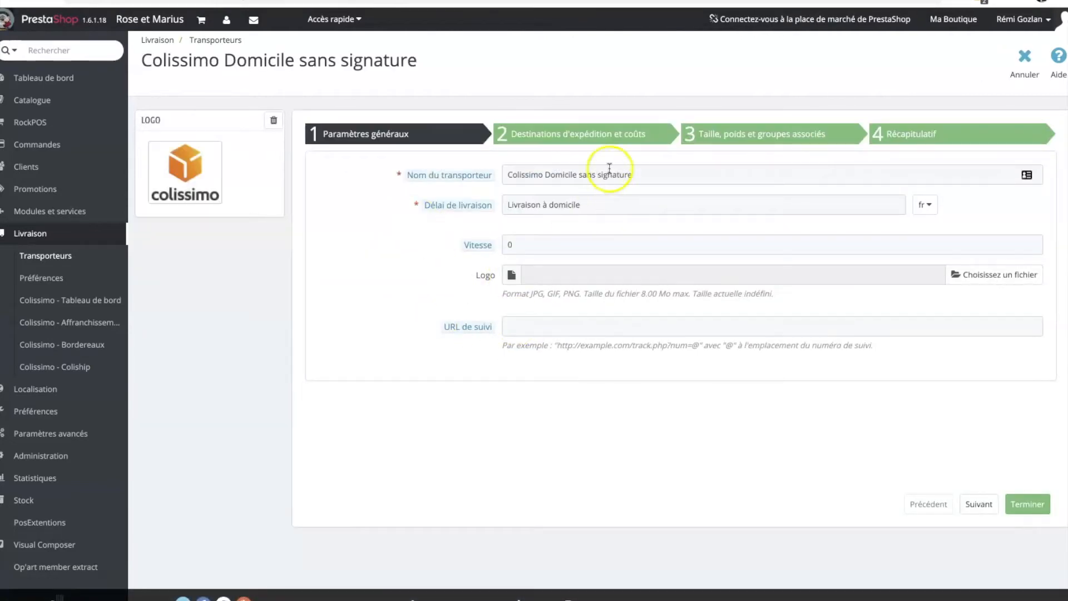
pyautogui.click(580, 137)
pyautogui.scroll(-3, 712, 240)
pyautogui.scroll(3, 775, 247)
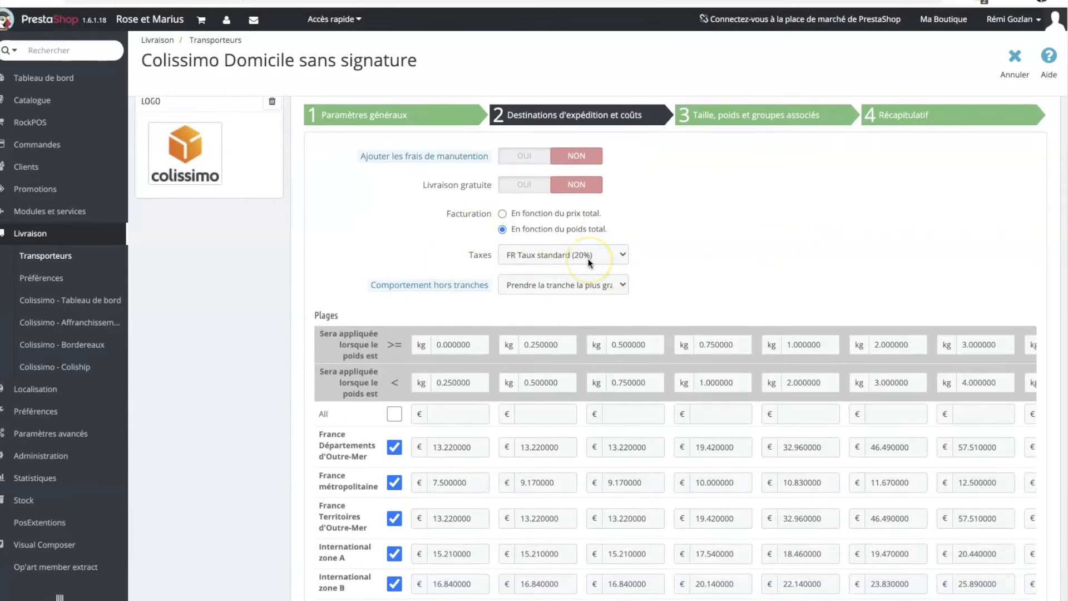
pyautogui.scroll(-3, 640, 238)
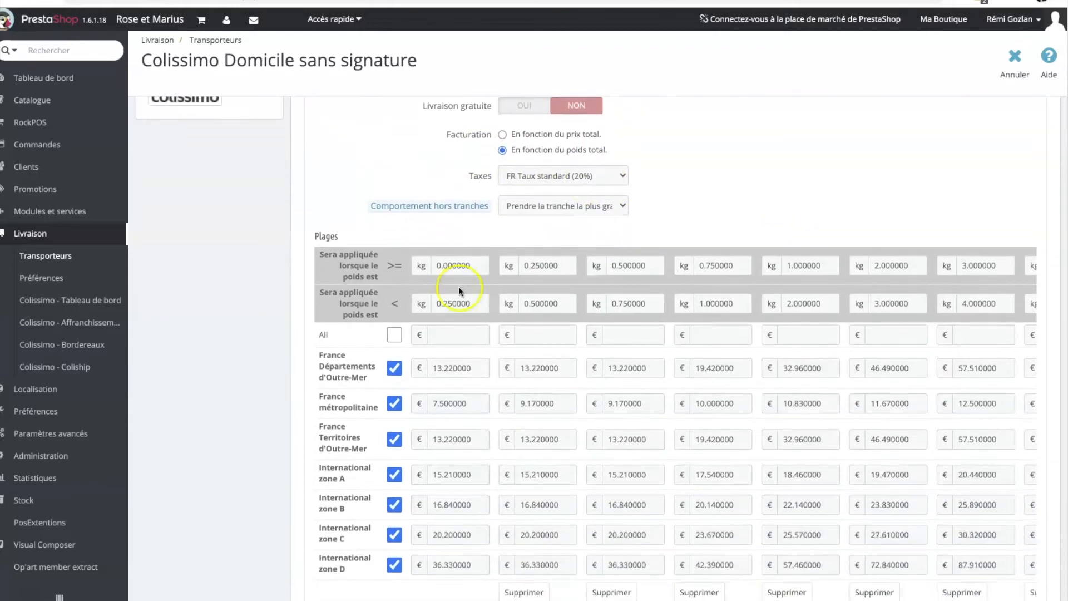
pyautogui.scroll(2, 509, 290)
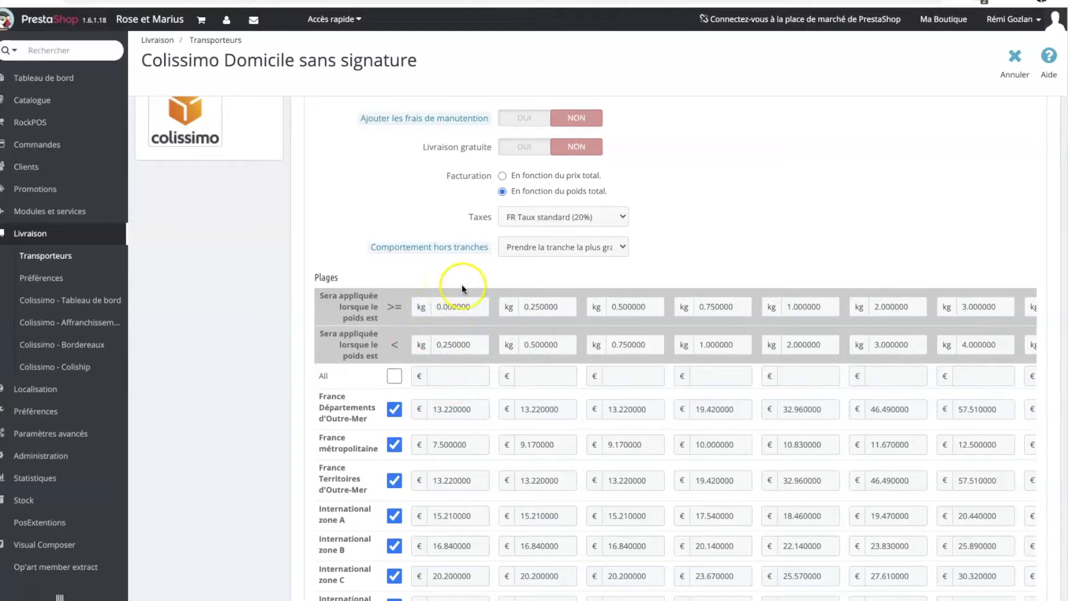
pyautogui.scroll(-3, 455, 282)
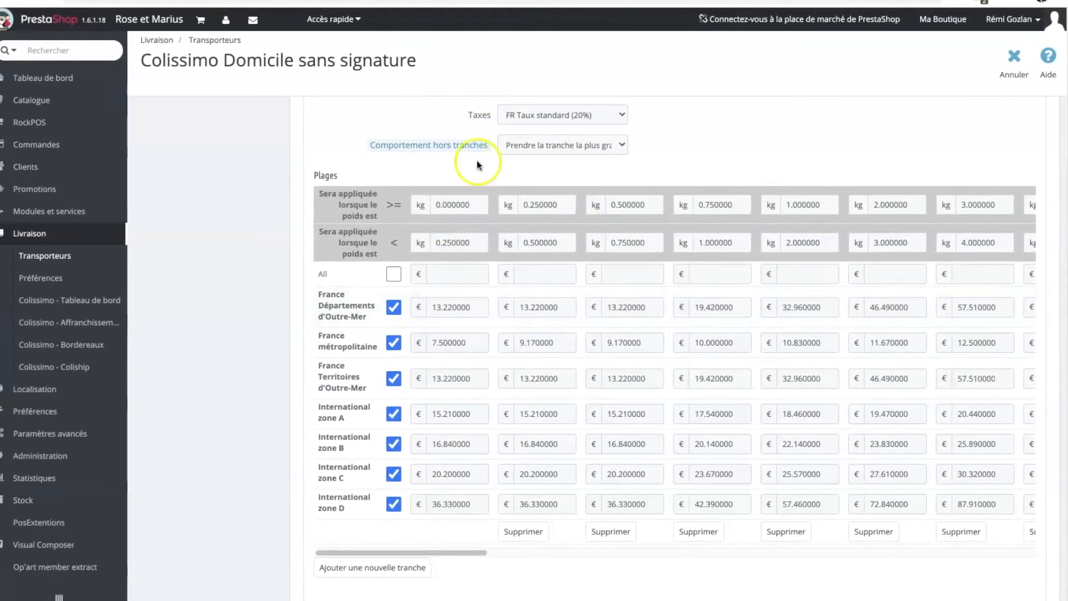
pyautogui.scroll(3, 628, 303)
pyautogui.scroll(1, 629, 298)
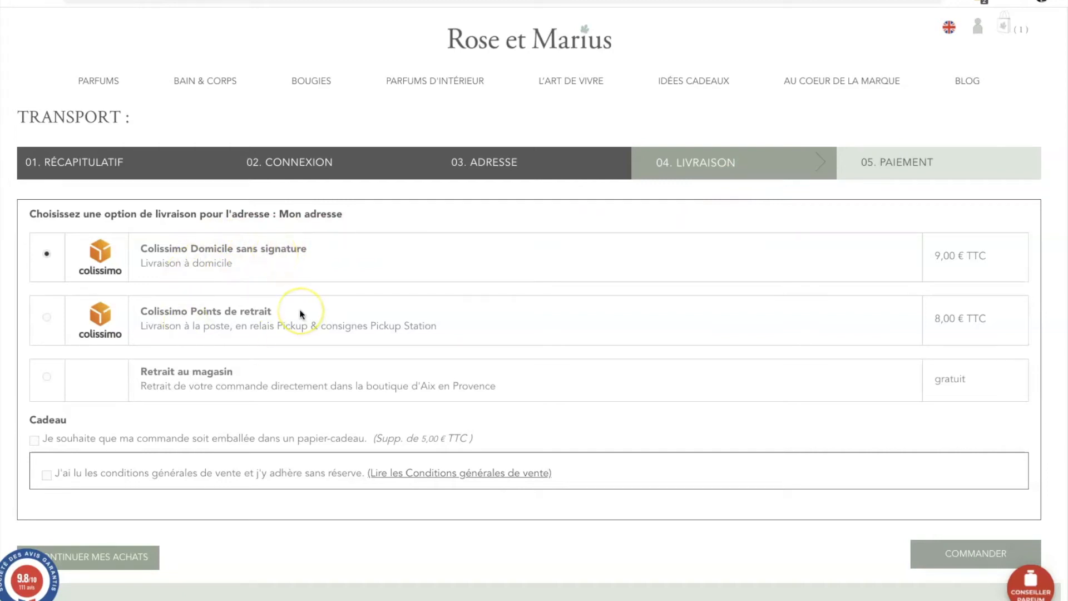
# Step: In the store checkout, choose Colissimo Points de retrait delivery and confirm JALON as the pickup point
pyautogui.click(46, 320)
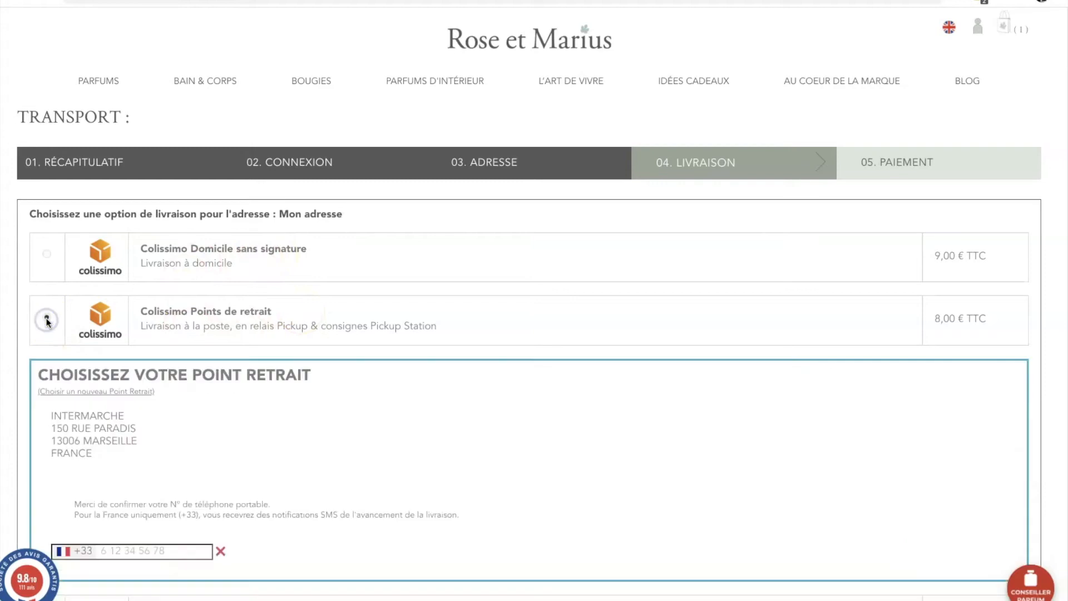
pyautogui.scroll(-1, 302, 282)
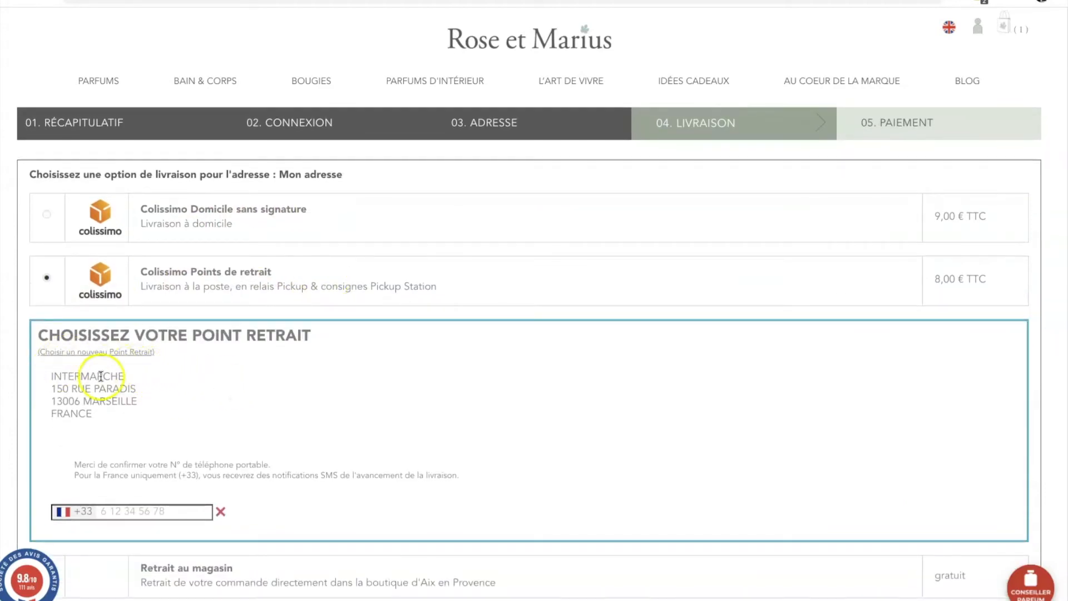
pyautogui.click(101, 352)
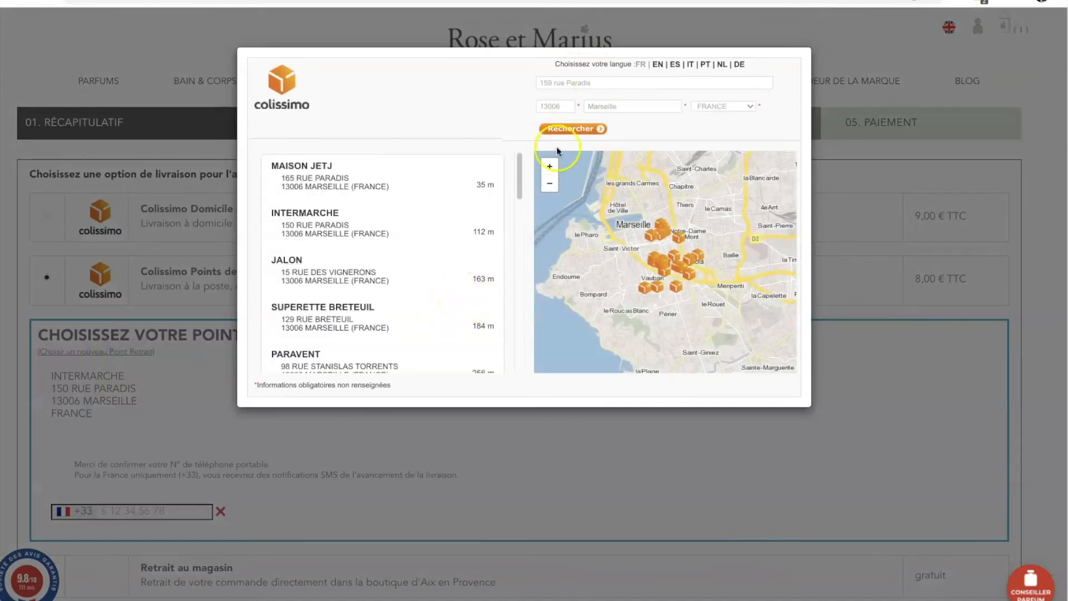
pyautogui.click(288, 263)
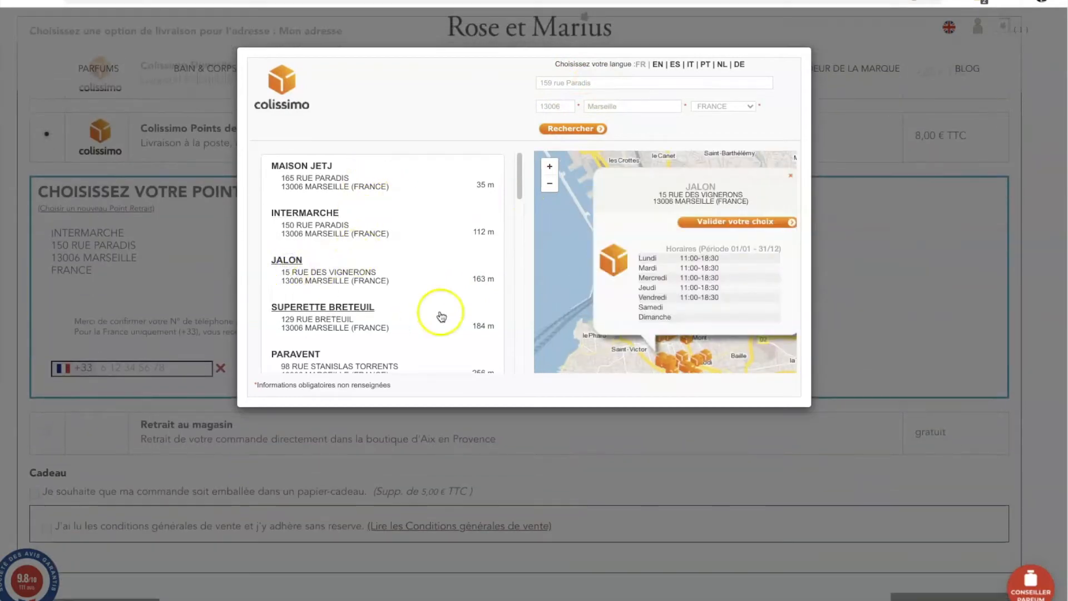
pyautogui.click(752, 223)
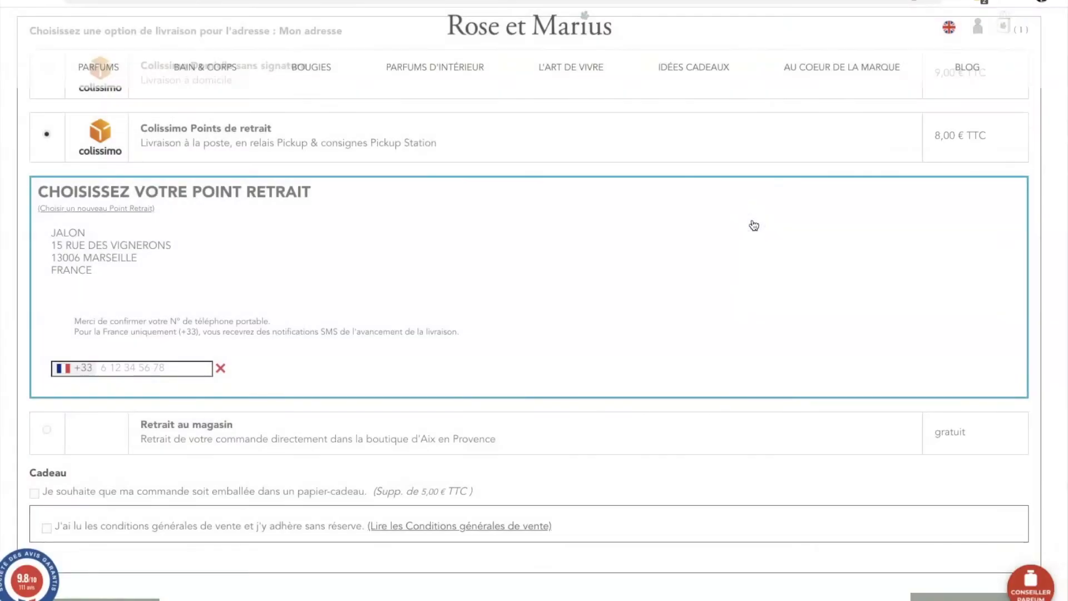
# Step: Activate the mobile phone number field for the pickup point and review the delivery page's remaining options
pyautogui.click(130, 366)
pyautogui.scroll(-1, 198, 529)
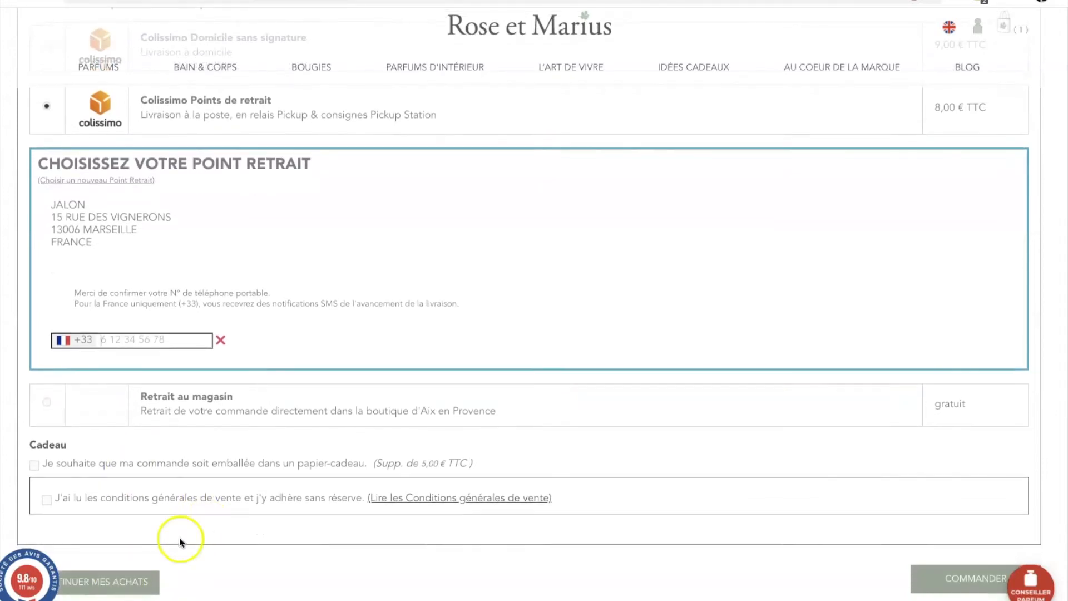
pyautogui.scroll(4, 180, 538)
pyautogui.scroll(-1, 156, 518)
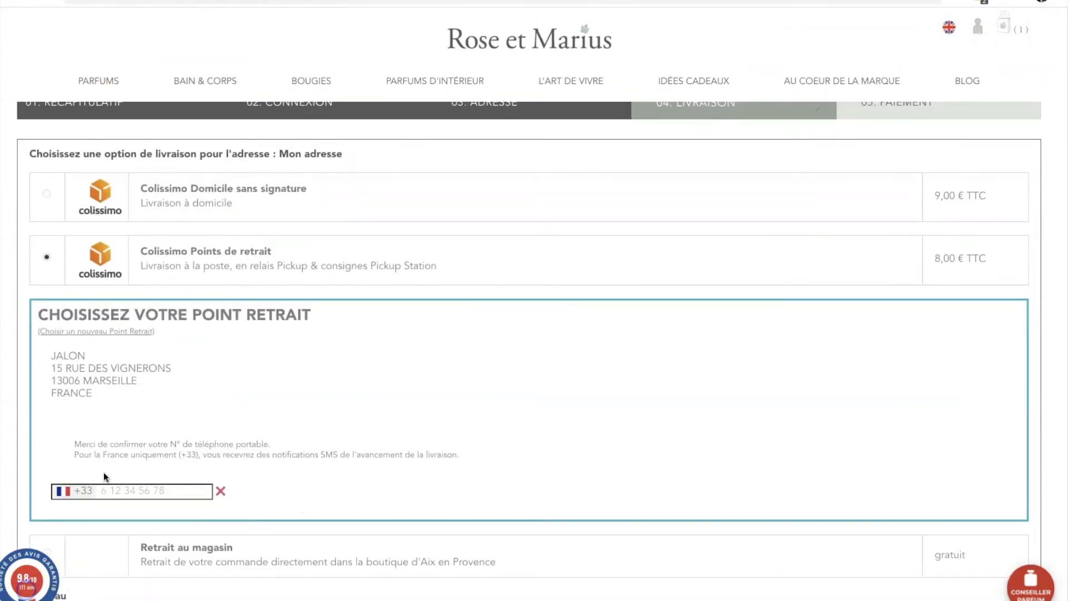
# Step: Switch delivery to Colissimo Domicile sans signature, proceed to payment and choose to pay the order by cheque
pyautogui.click(48, 194)
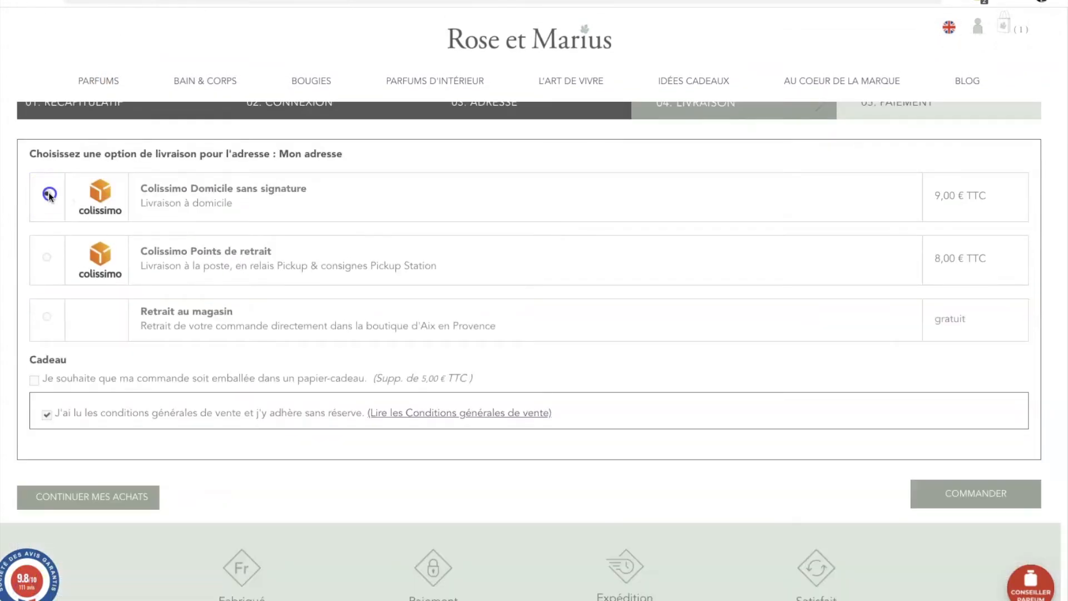
pyautogui.click(35, 380)
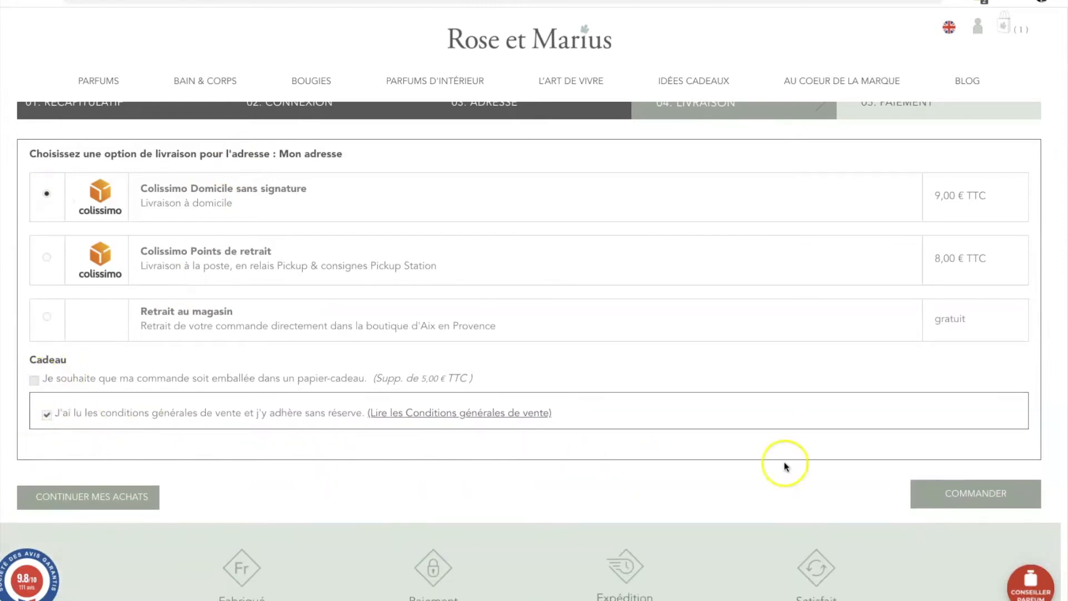
pyautogui.click(984, 497)
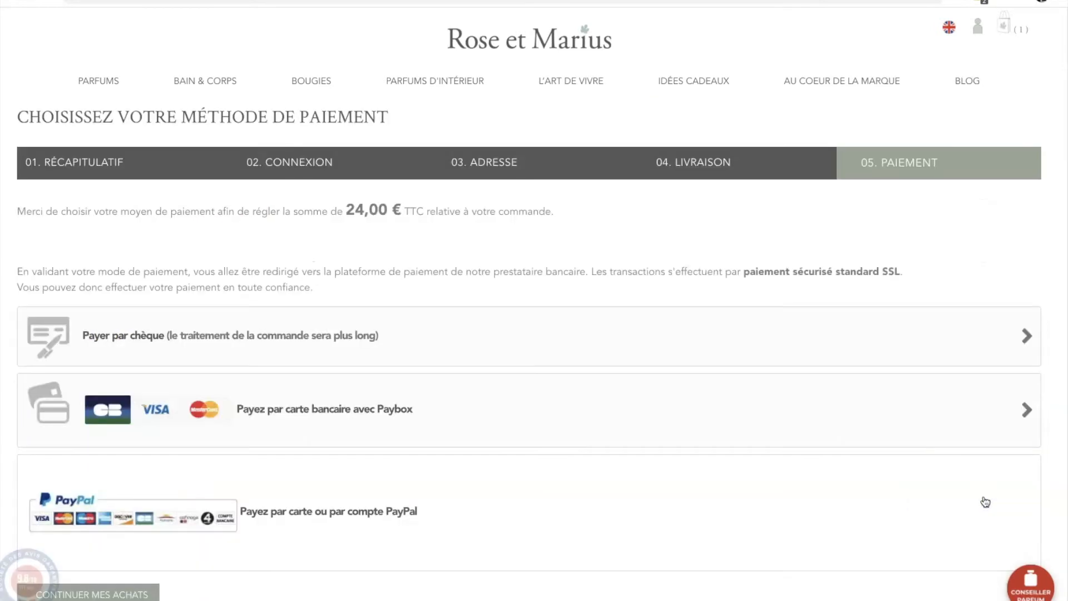
pyautogui.click(144, 336)
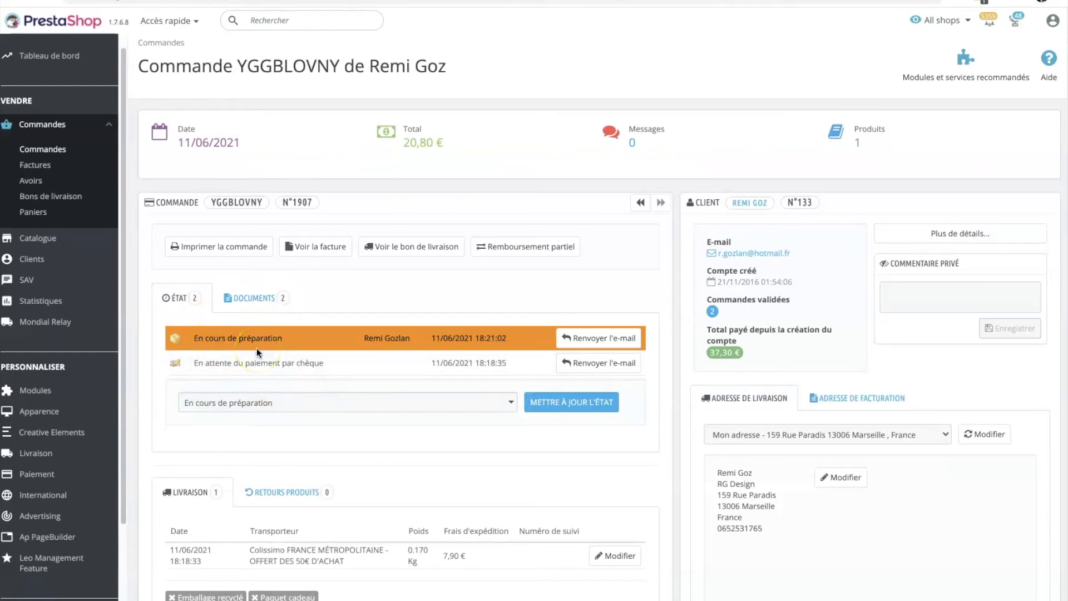
# Step: In the PrestaShop back office, open the Colissimo - Affranchissement page for preparing shipments
pyautogui.scroll(-1, 57, 291)
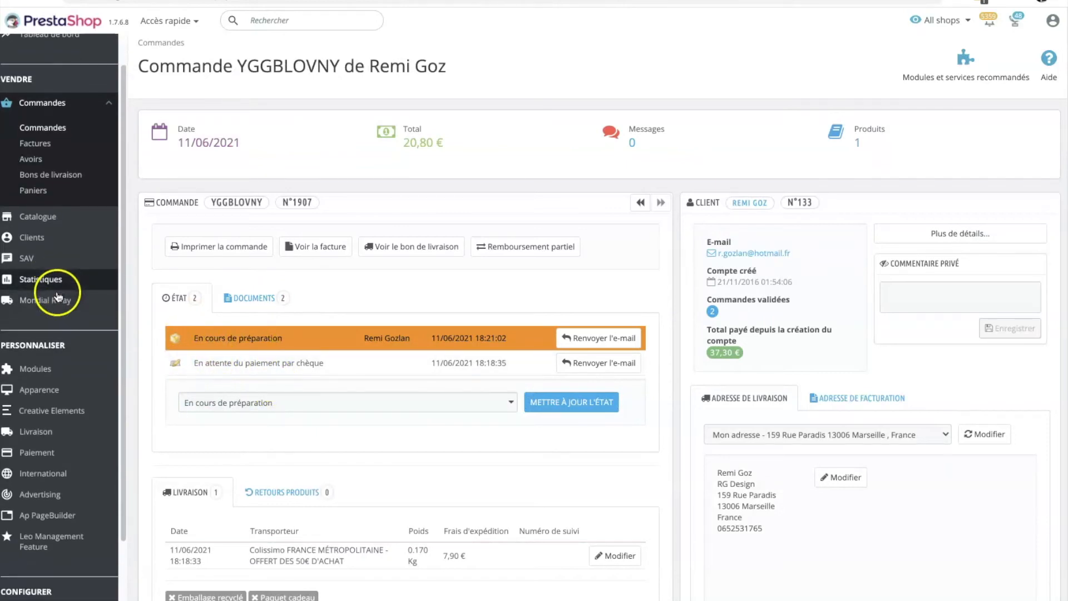
pyautogui.moveTo(62, 426)
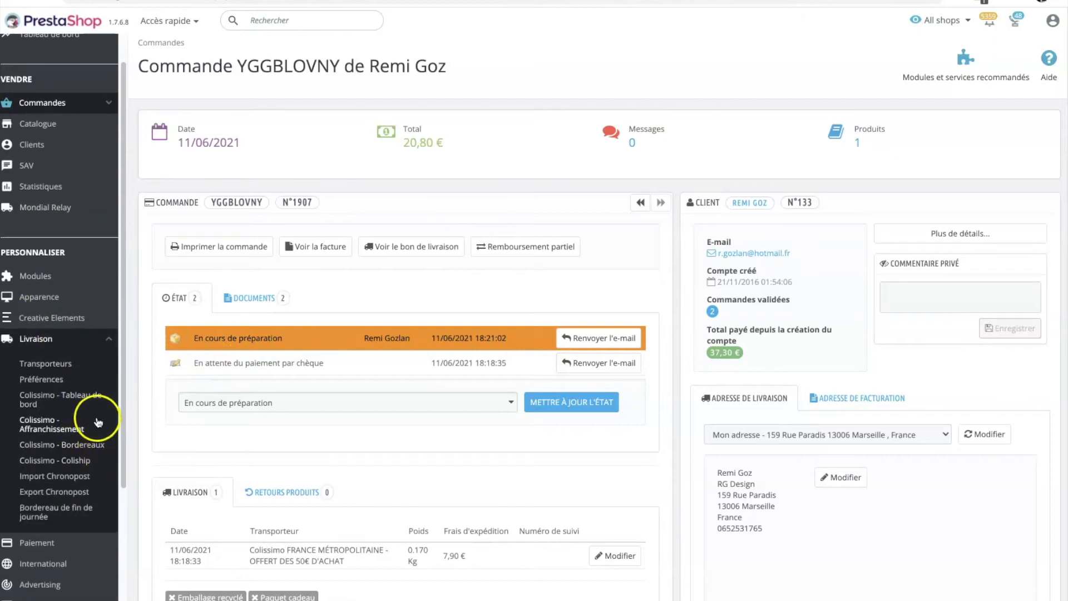
pyautogui.click(48, 433)
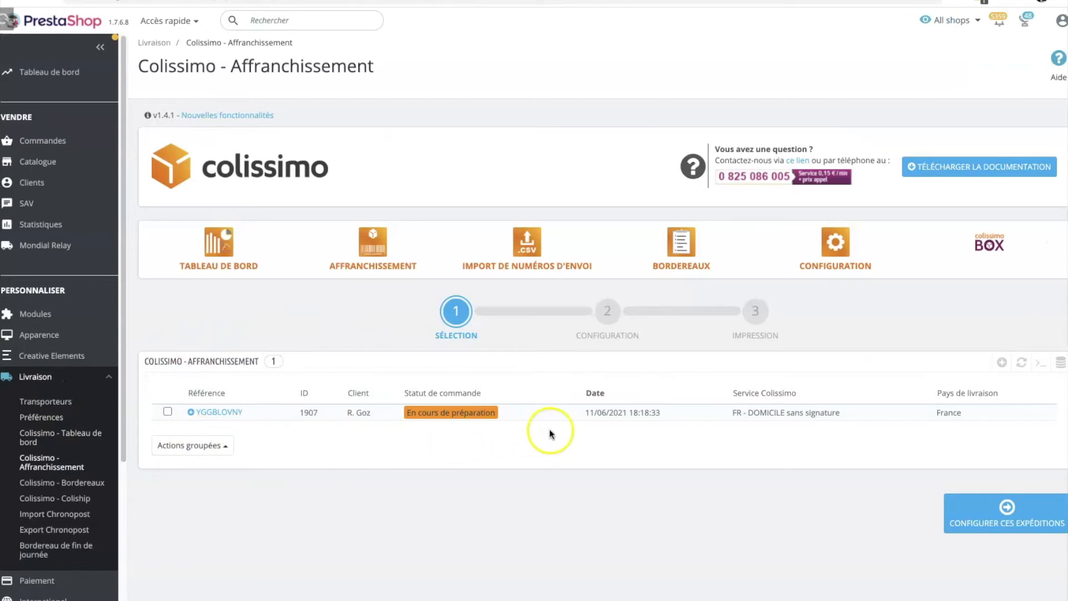
# Step: Review the listed order's totals, weight and product details, select the order and proceed to configuring its shipment
pyautogui.click(222, 411)
pyautogui.scroll(-3, 244, 360)
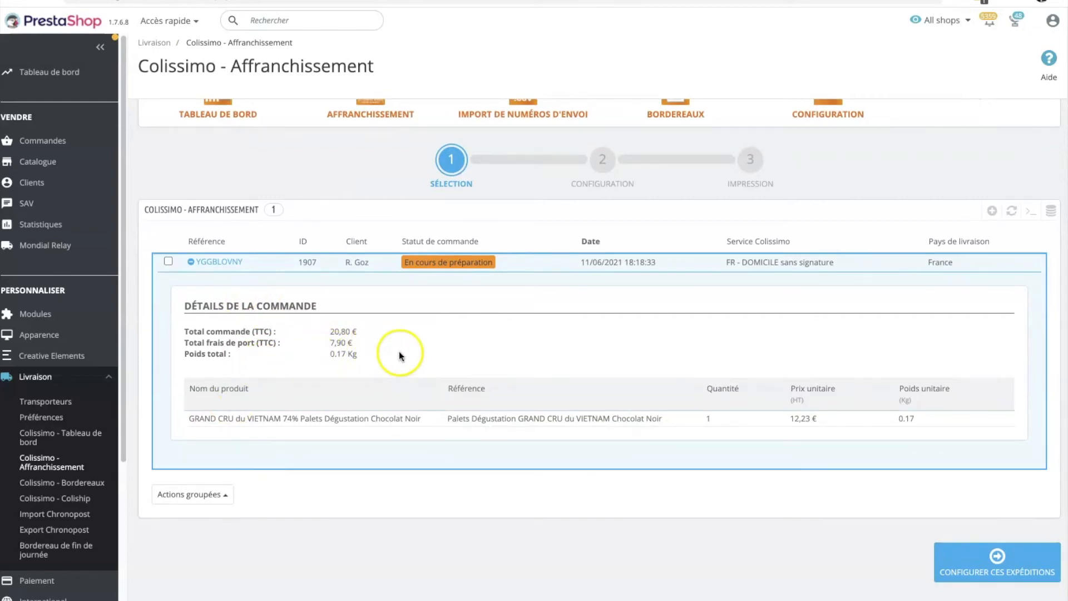
pyautogui.scroll(2, 412, 348)
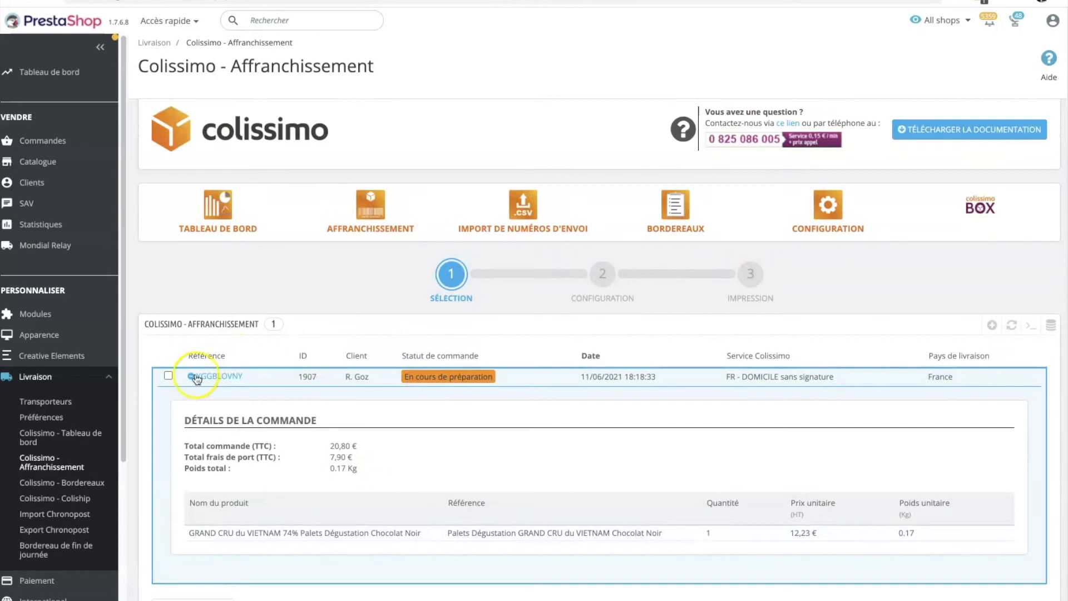
pyautogui.click(167, 375)
pyautogui.scroll(-1, 216, 439)
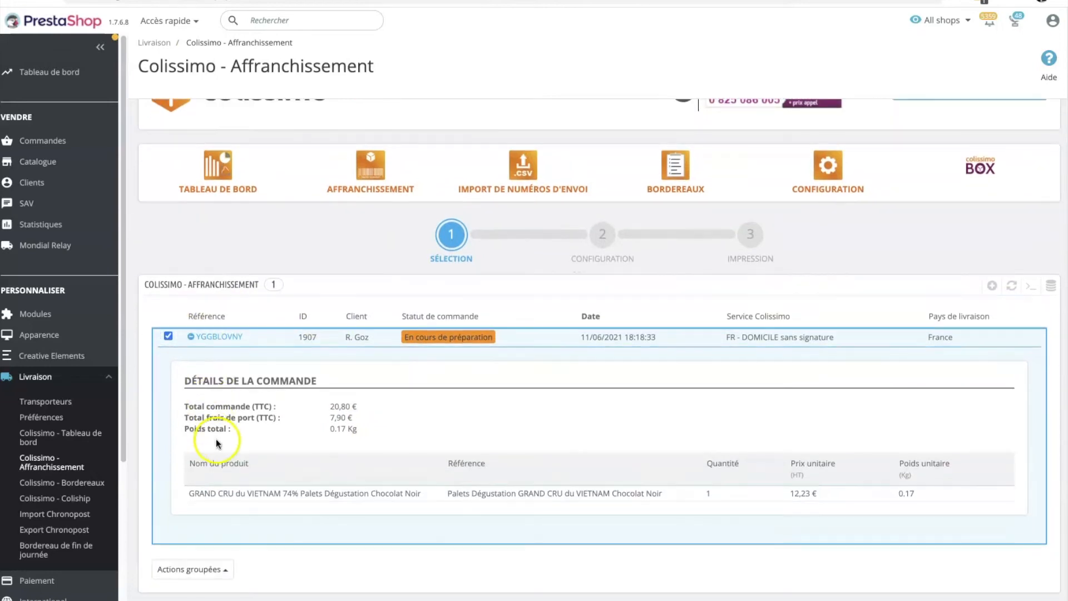
pyautogui.scroll(-2, 836, 493)
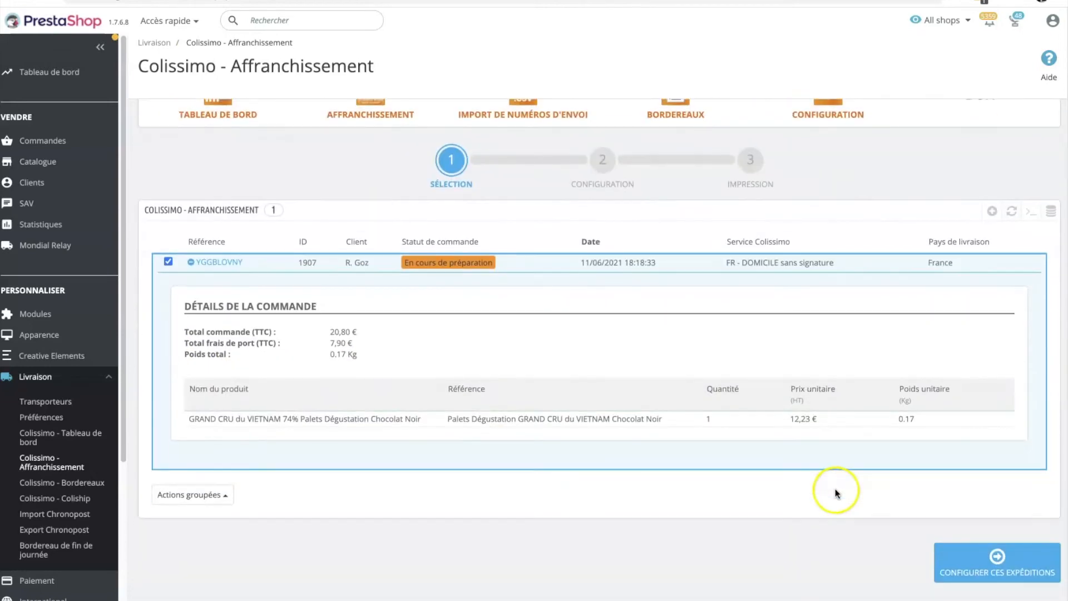
pyautogui.click(1021, 573)
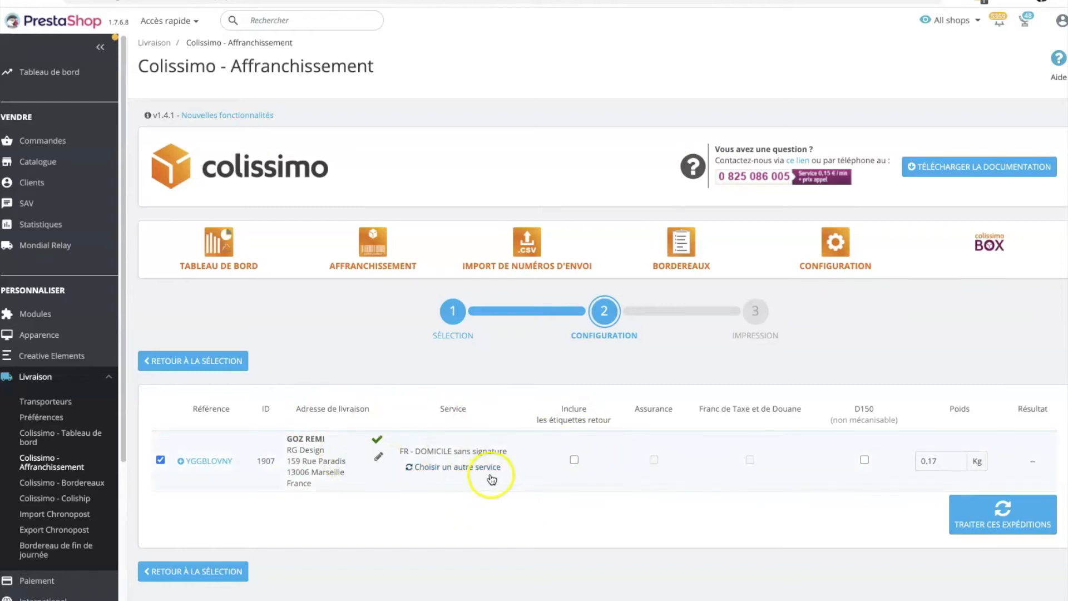
# Step: Open the order's delivery address for editing, check the mobile phone number and save the address
pyautogui.click(378, 459)
pyautogui.scroll(-6, 392, 351)
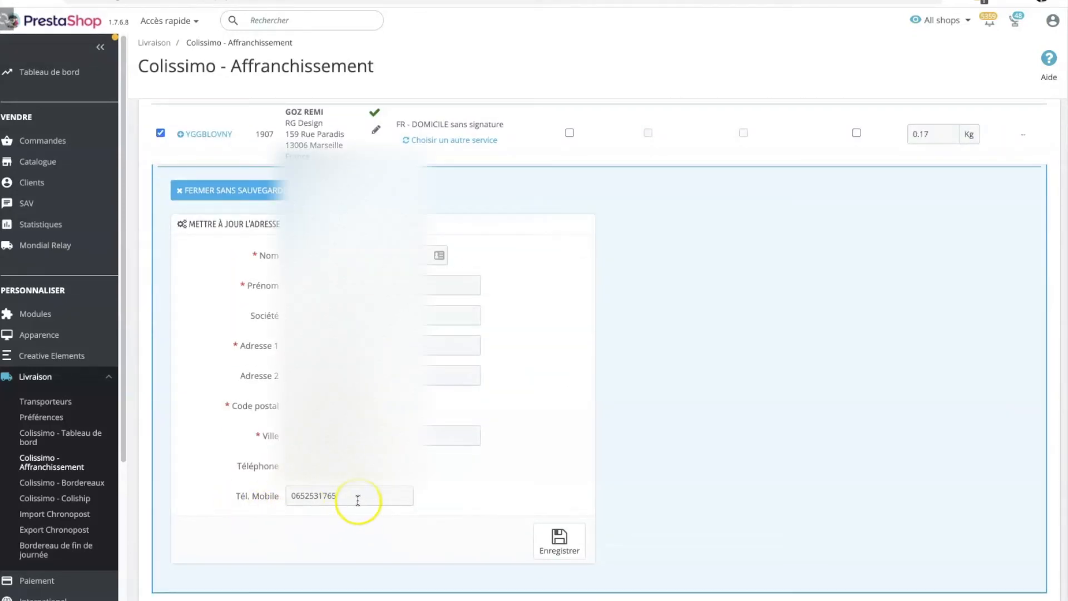
pyautogui.moveTo(357, 500); pyautogui.dragTo(275, 495)
pyautogui.click(511, 467)
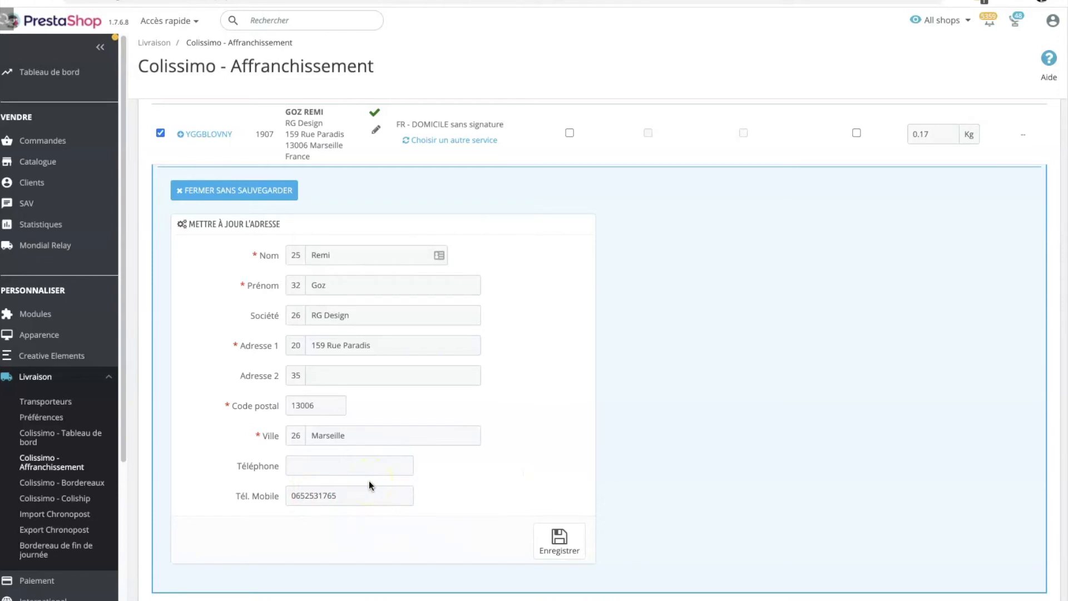
pyautogui.click(573, 554)
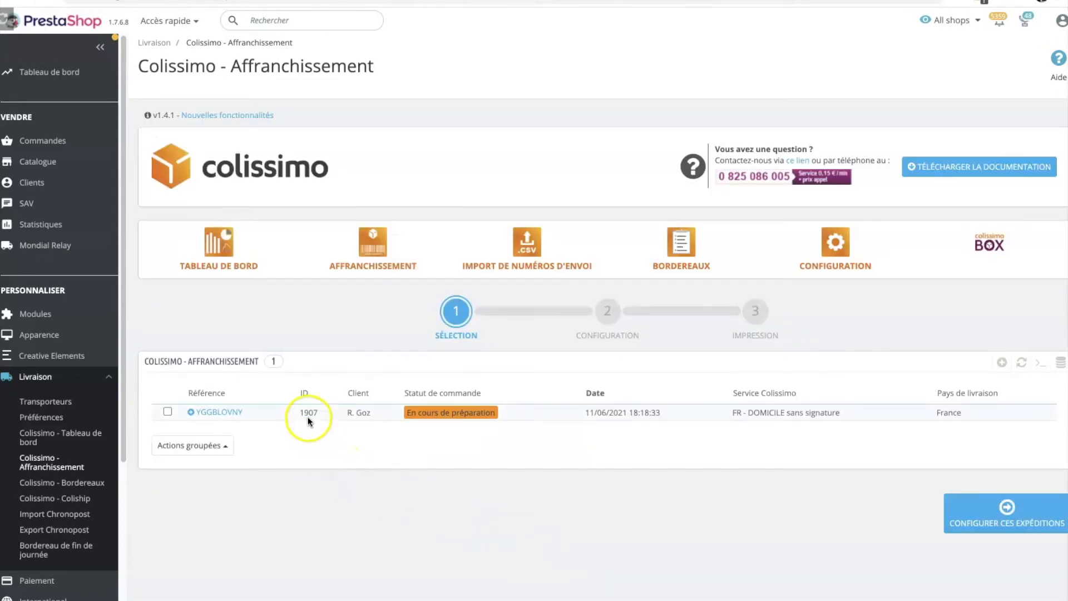
# Step: Reselect the order for shipment configuration, leave the return label excluded after trying it, check the weight and process the shipment
pyautogui.click(170, 413)
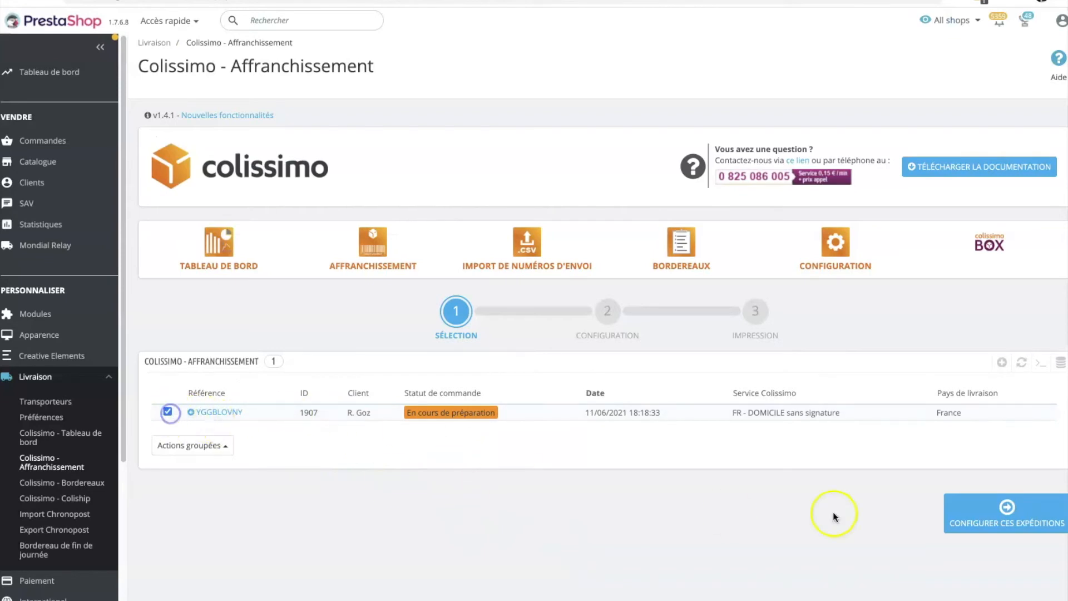
pyautogui.click(992, 516)
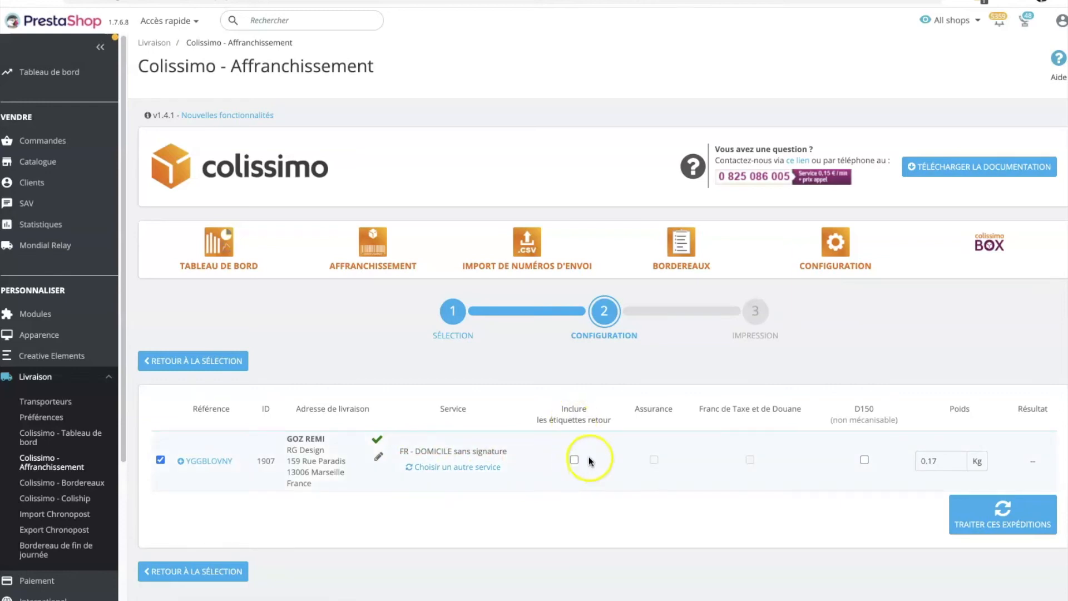
pyautogui.click(574, 461)
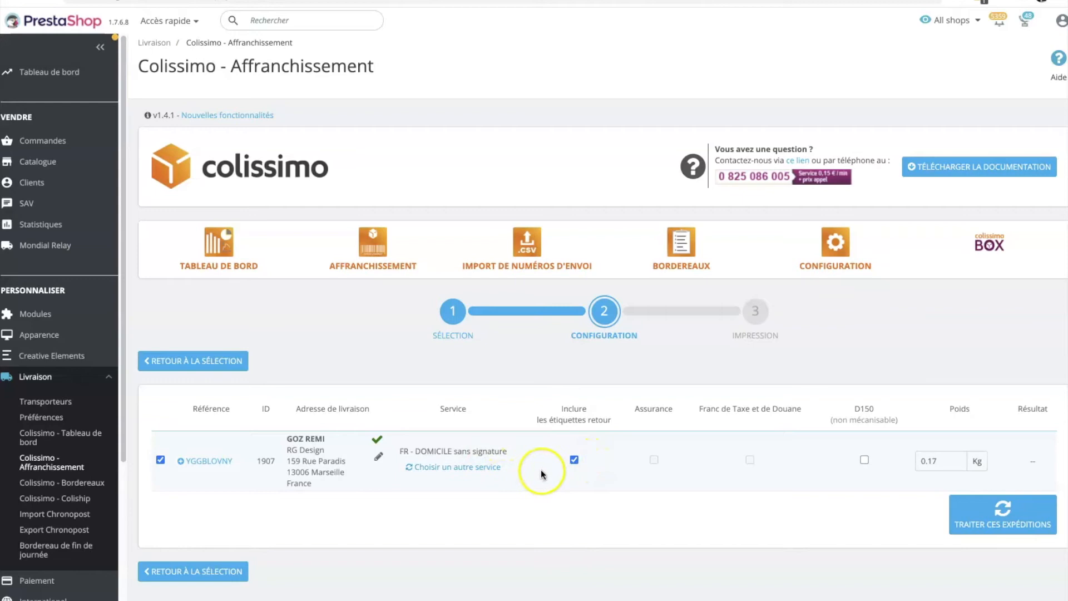
pyautogui.click(572, 462)
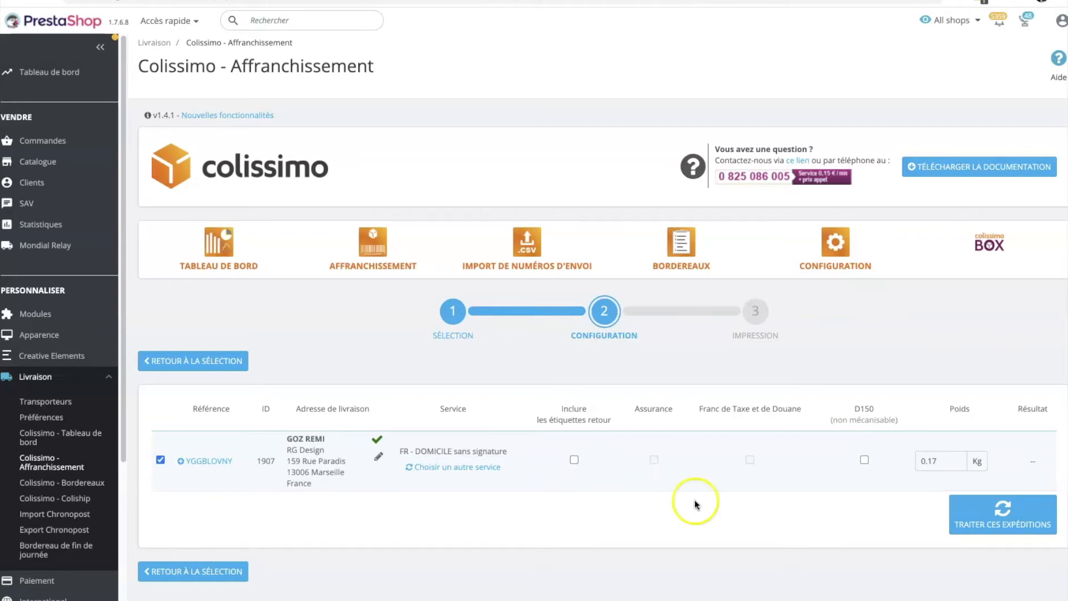
pyautogui.moveTo(948, 462); pyautogui.dragTo(929, 461)
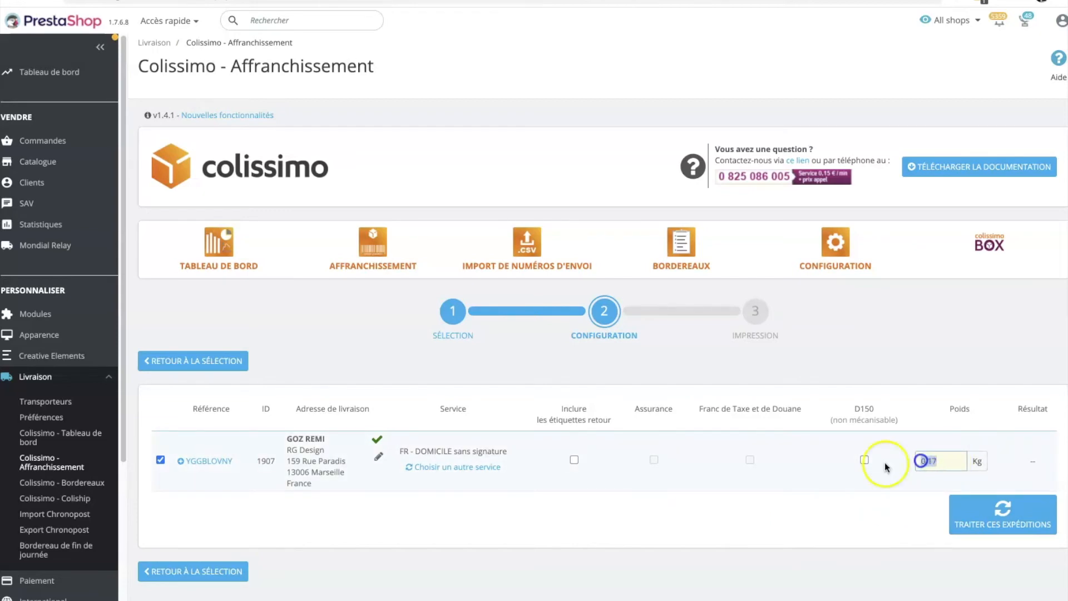
pyautogui.click(886, 508)
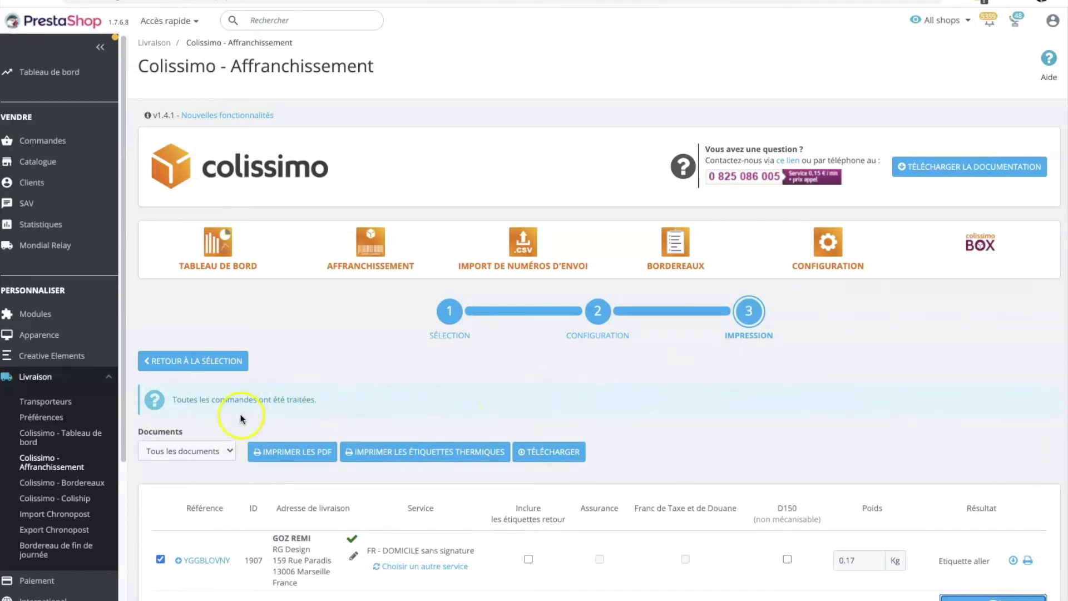
# Step: Download and open the outbound Colissimo label, and preview its printout without printing it
pyautogui.scroll(-2, 634, 382)
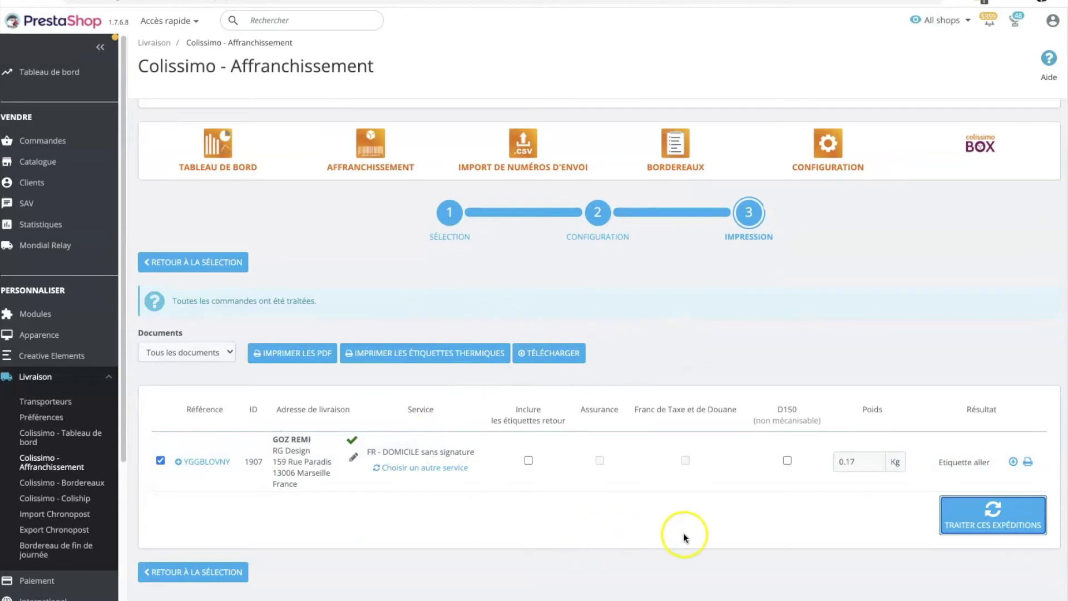
pyautogui.click(1014, 465)
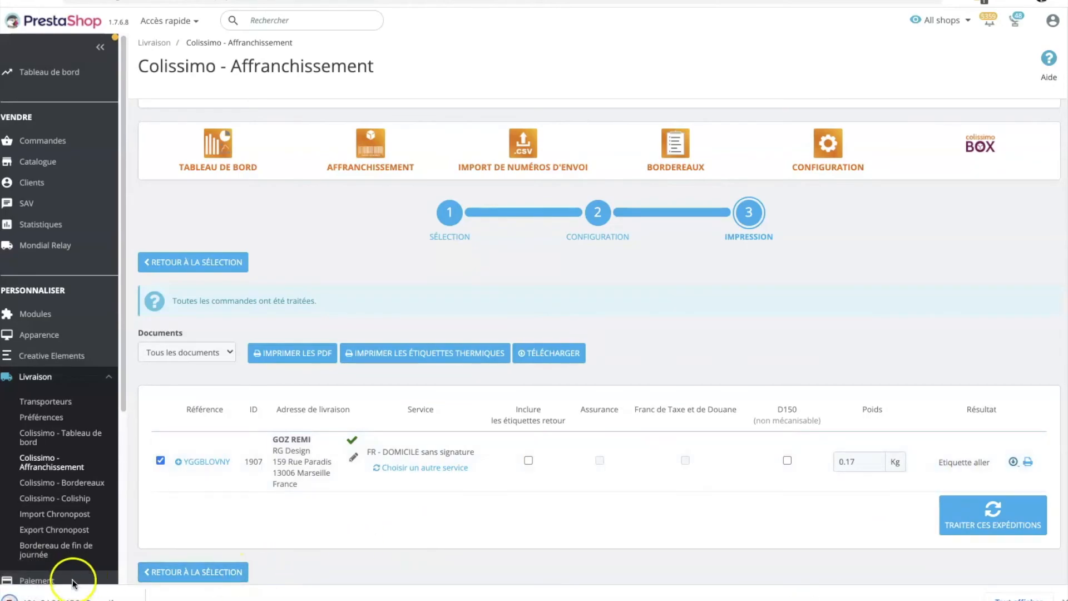
pyautogui.click(90, 600)
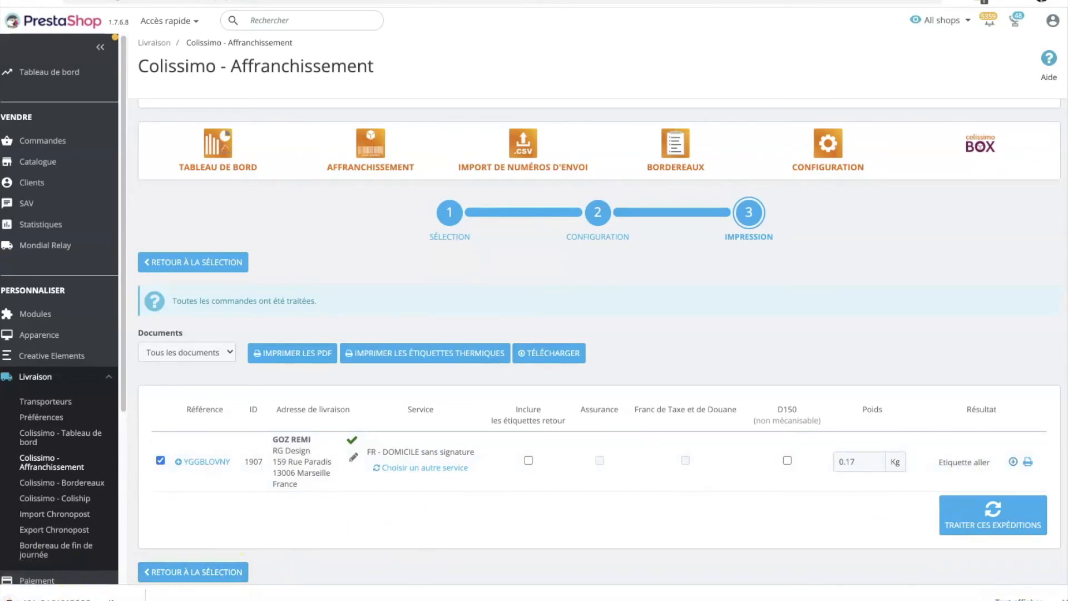
pyautogui.click(31, 594)
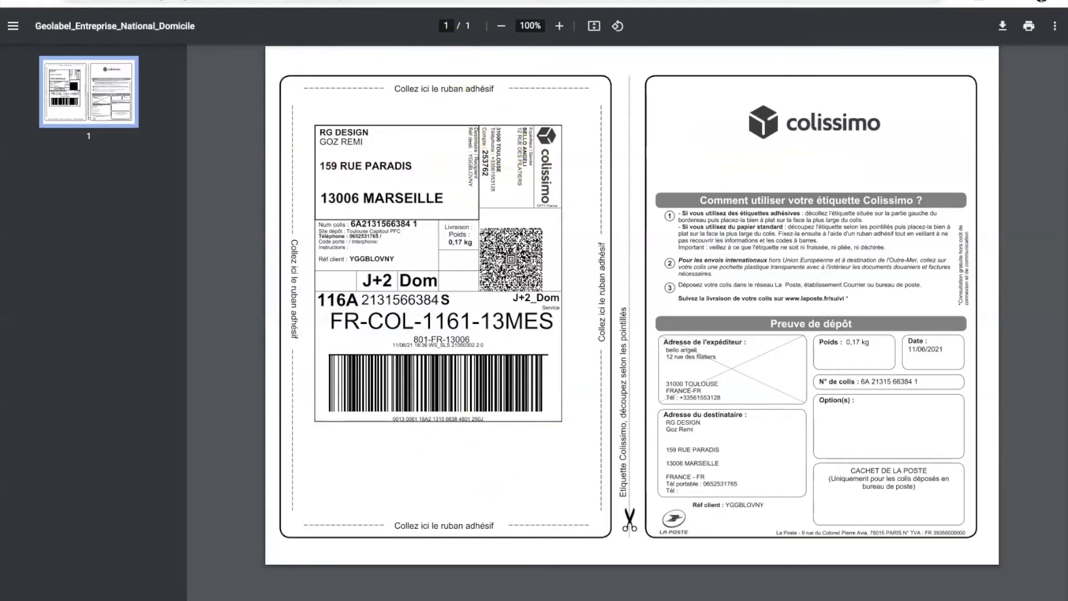
pyautogui.click(456, 0)
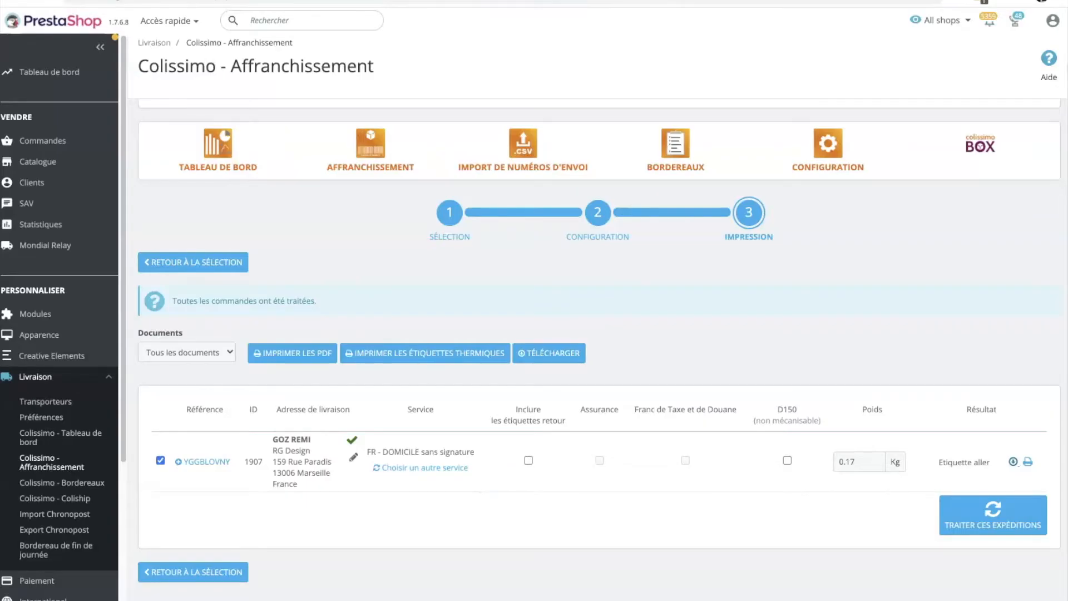
pyautogui.click(1029, 462)
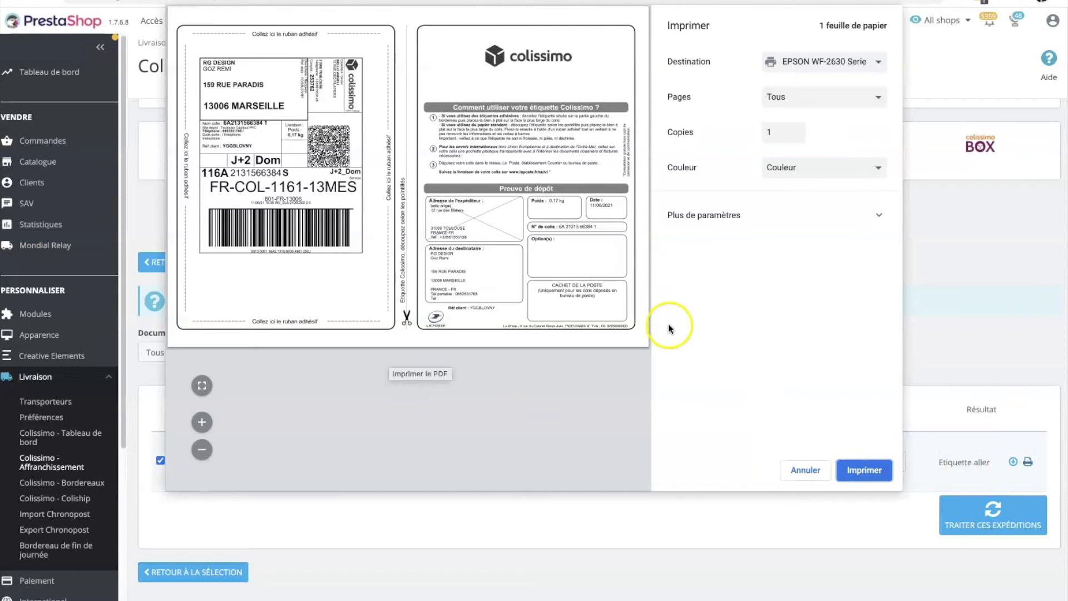
pyautogui.click(804, 470)
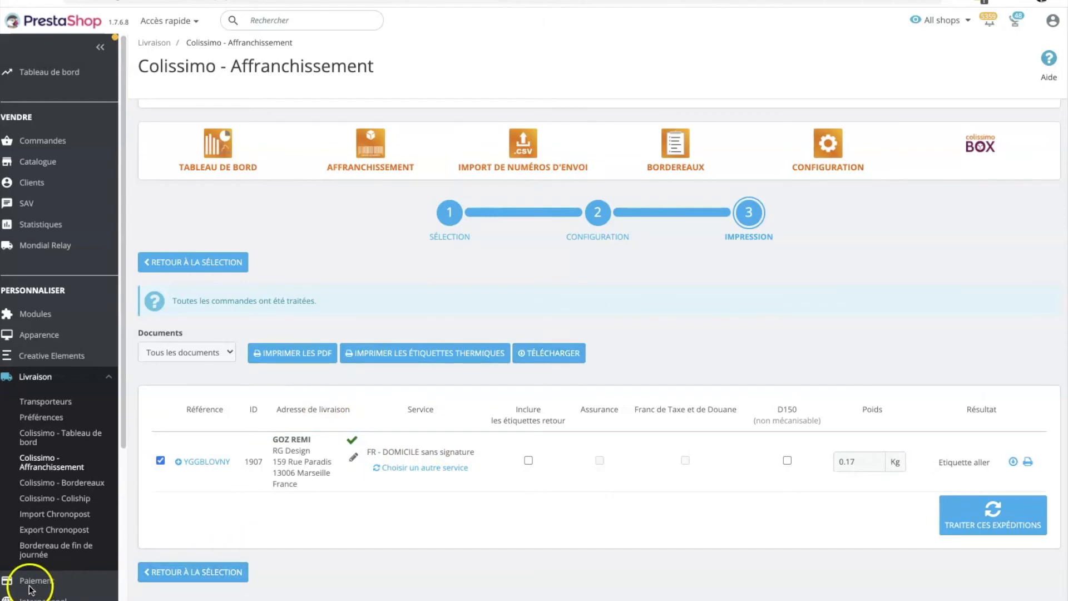
# Step: On the Colissimo - Bordereaux page, generate the deposit slip for the day's selected parcel
pyautogui.click(675, 164)
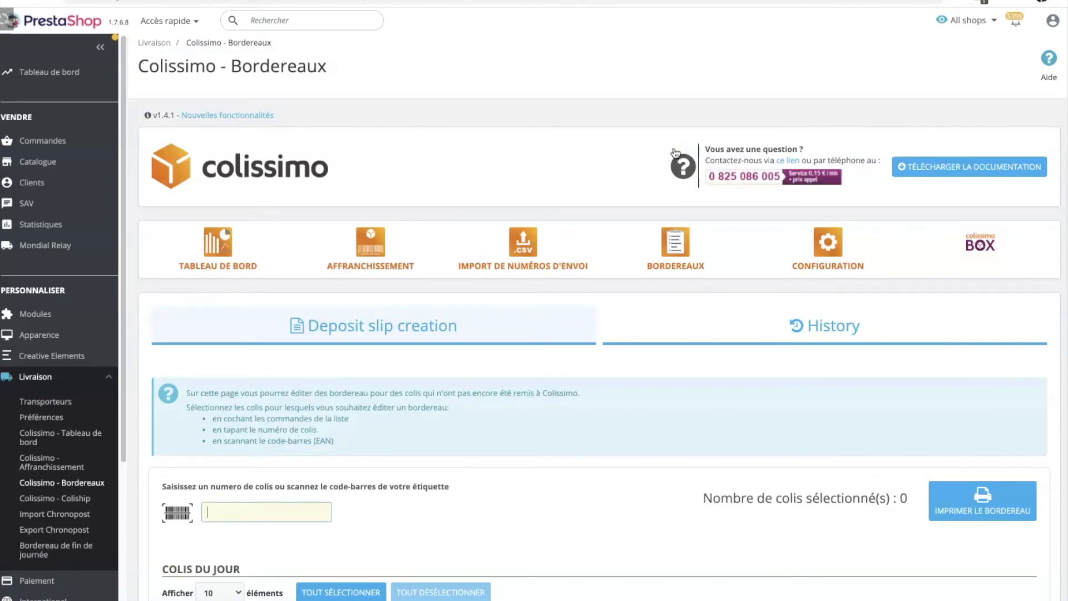
pyautogui.scroll(-5, 455, 236)
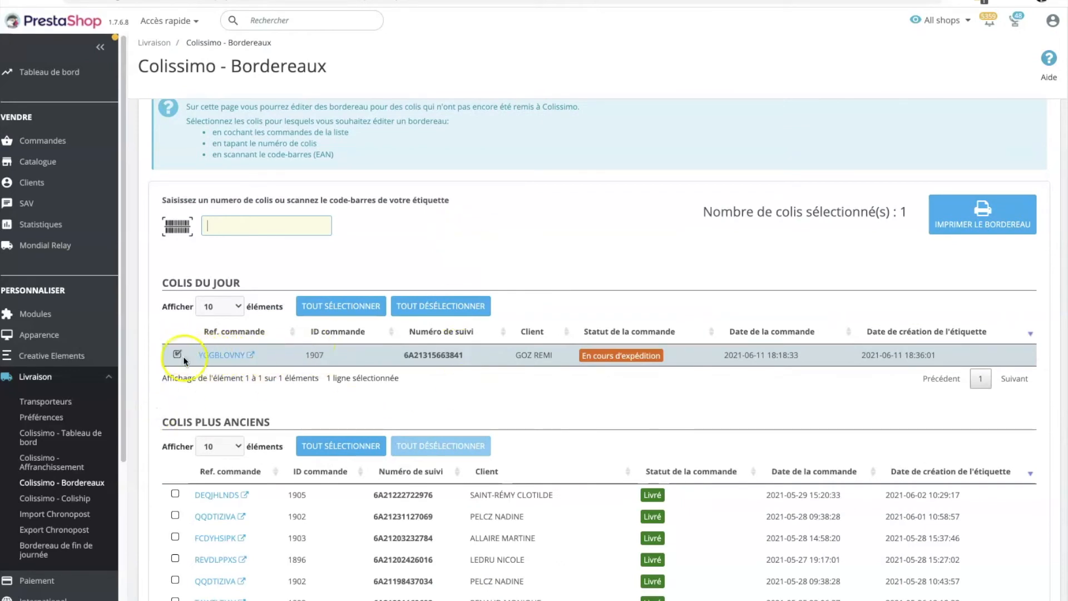
pyautogui.click(990, 224)
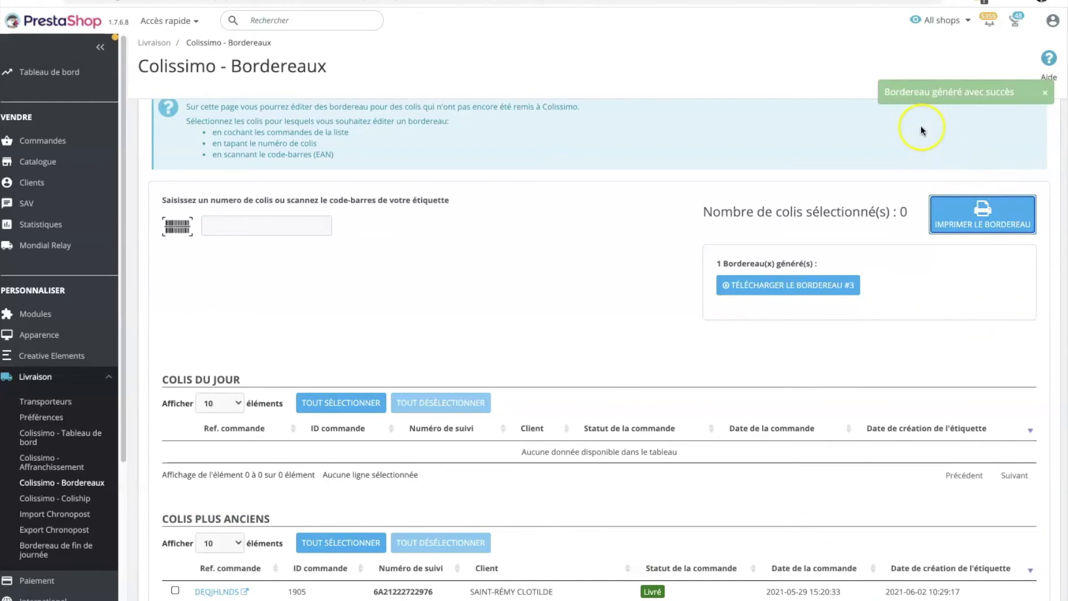
# Step: Download and open the generated deposit slip, and display the history of Colissimo deposit slips
pyautogui.click(761, 289)
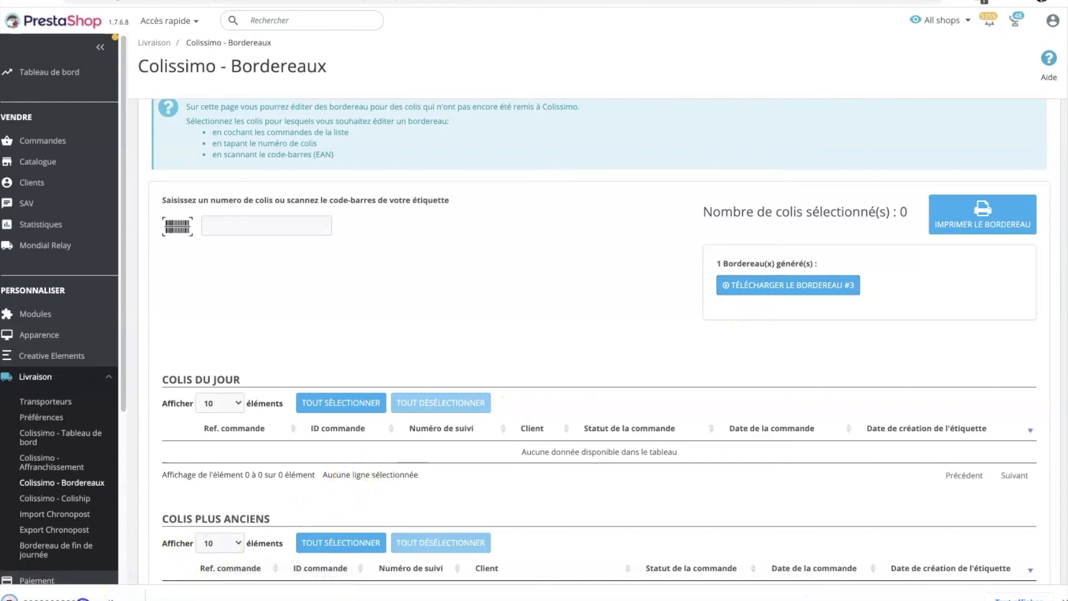
pyautogui.click(25, 592)
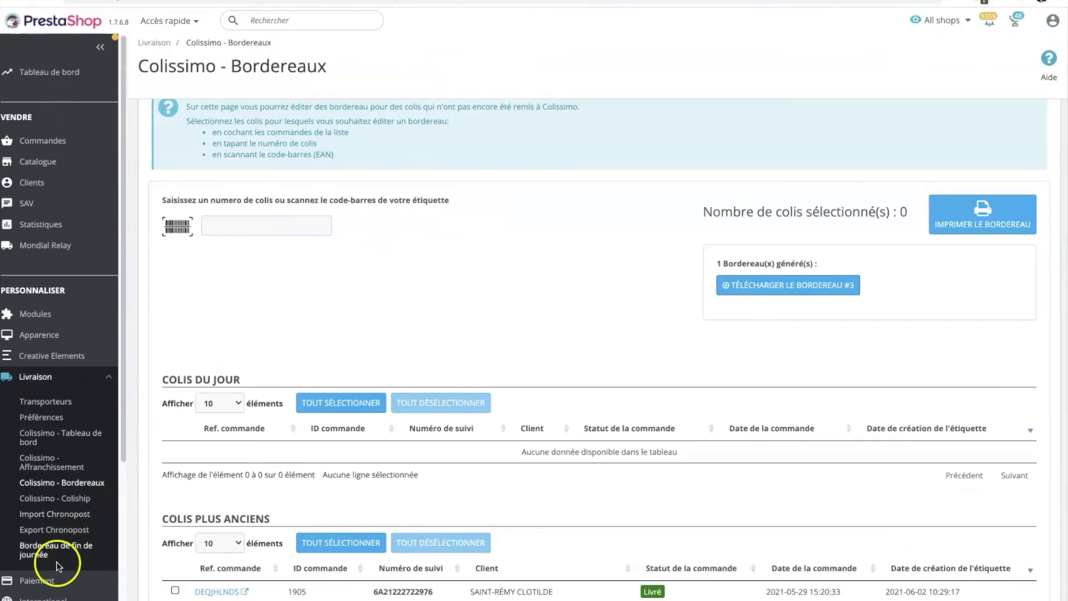
pyautogui.scroll(3, 402, 292)
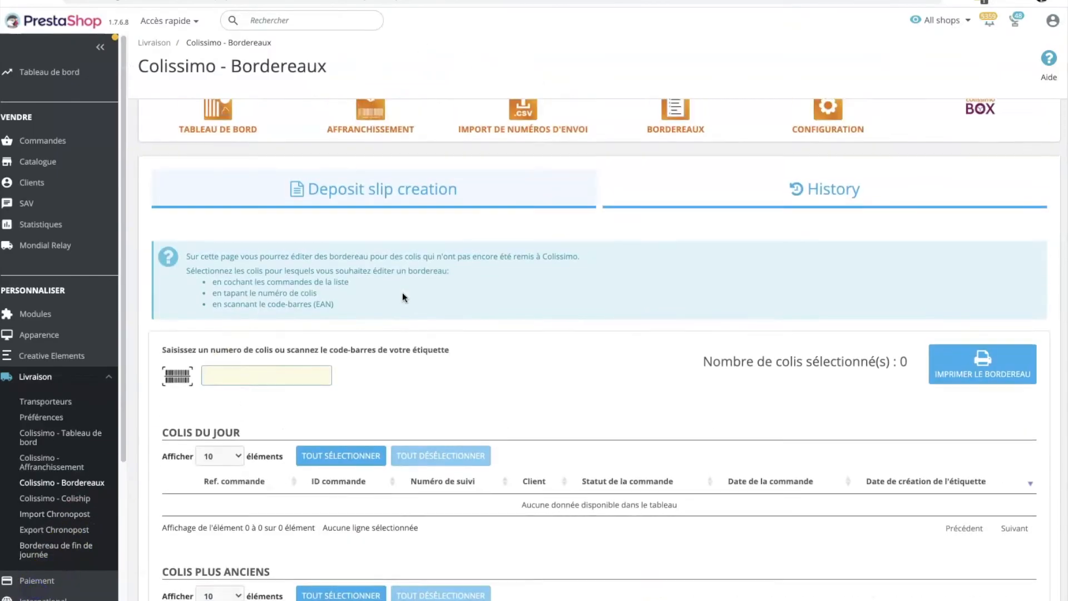
pyautogui.click(812, 196)
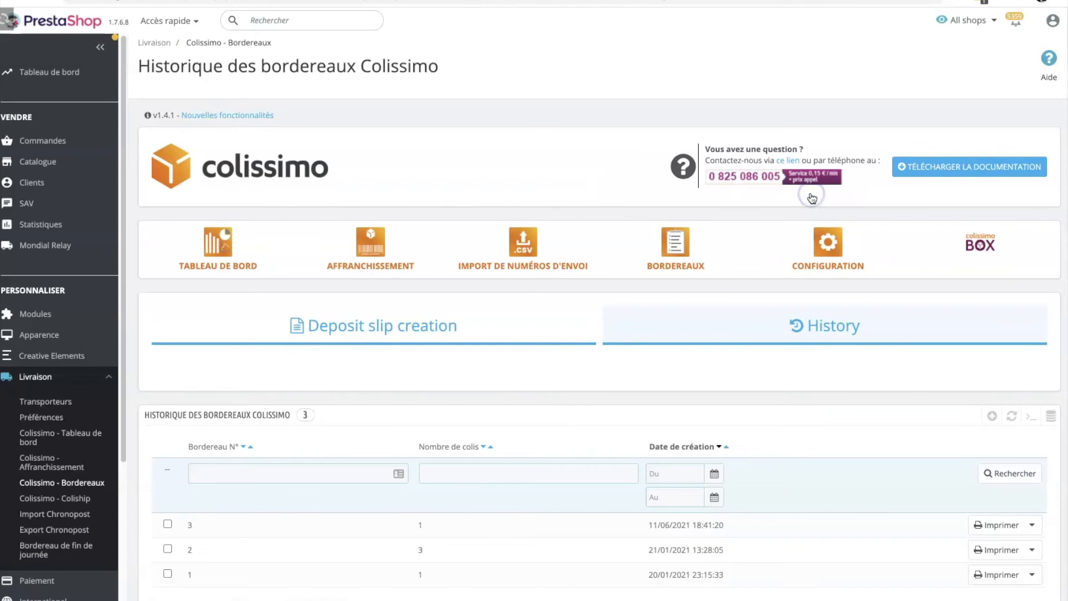
# Step: From the customer's shipping notification e-mail in Outlook, open the Colissimo tracking link and review the parcel tracking page
pyautogui.scroll(-2, 372, 392)
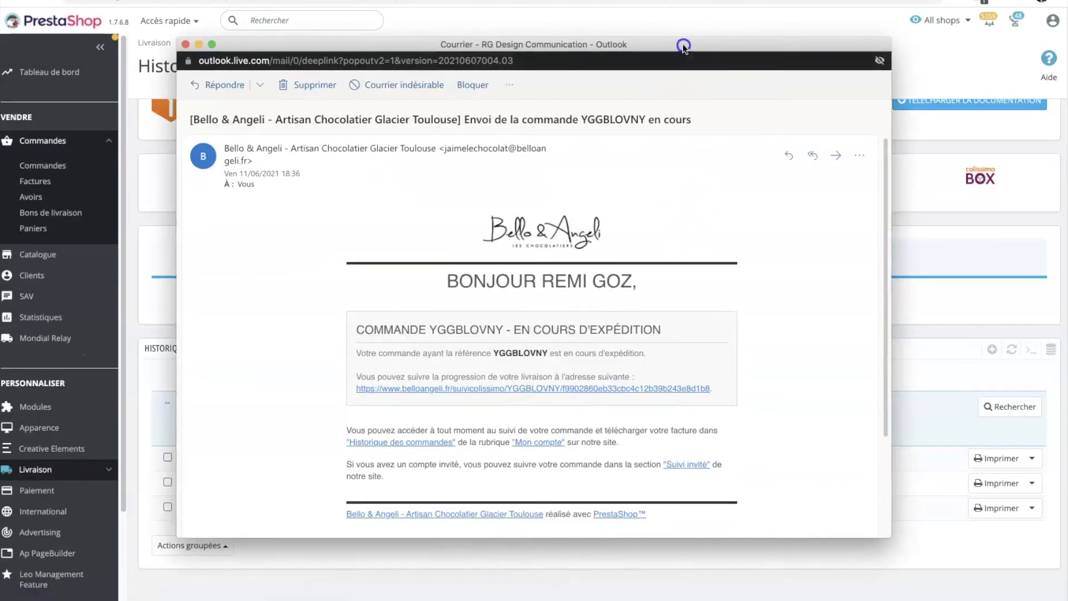
pyautogui.moveTo(684, 47); pyautogui.dragTo(690, 38)
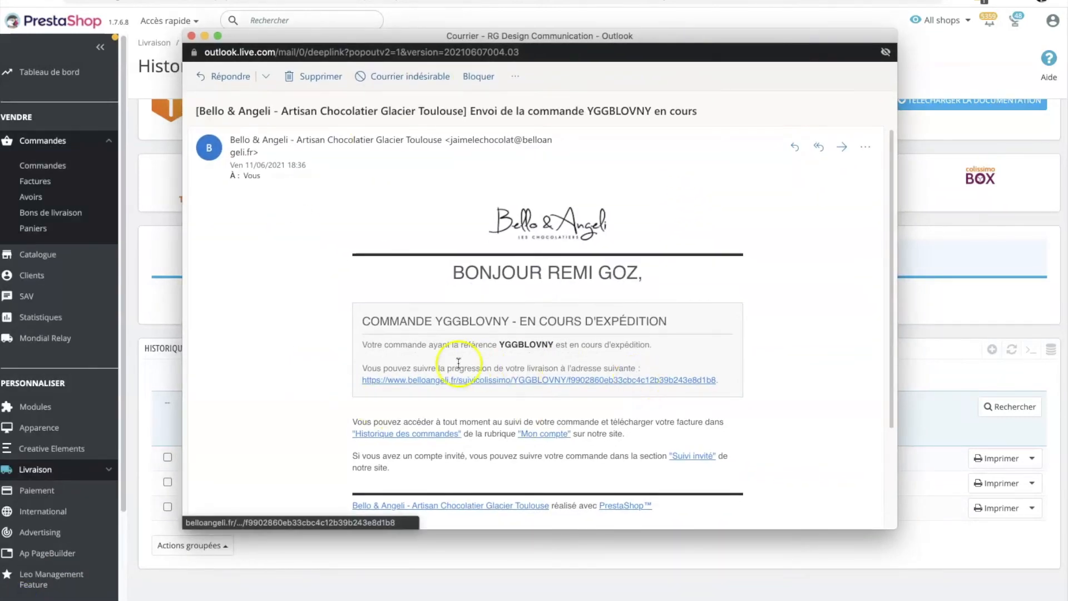
pyautogui.click(503, 384)
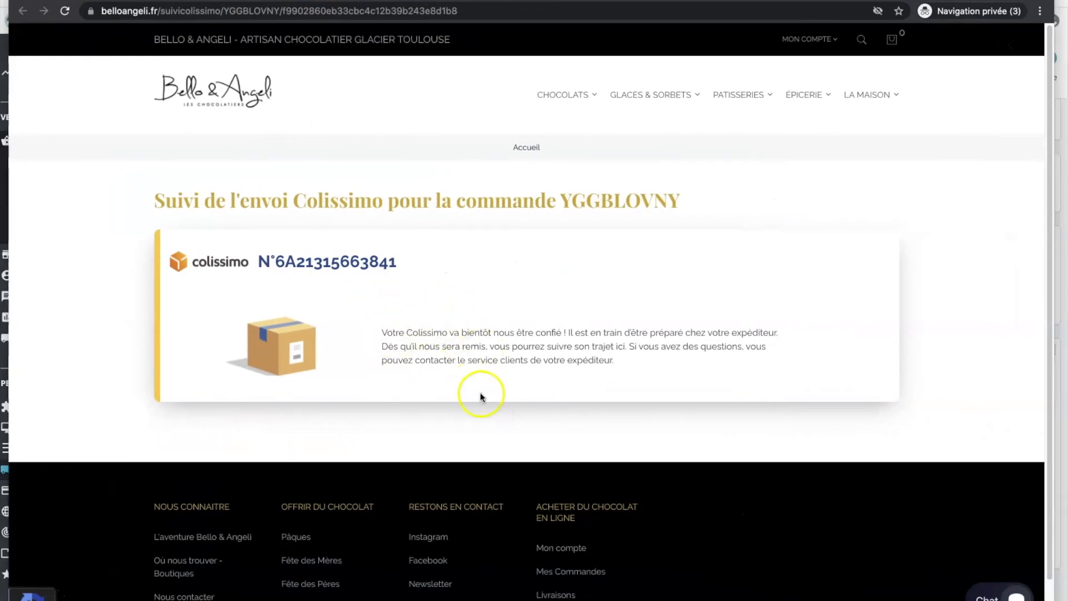
pyautogui.scroll(-1, 480, 393)
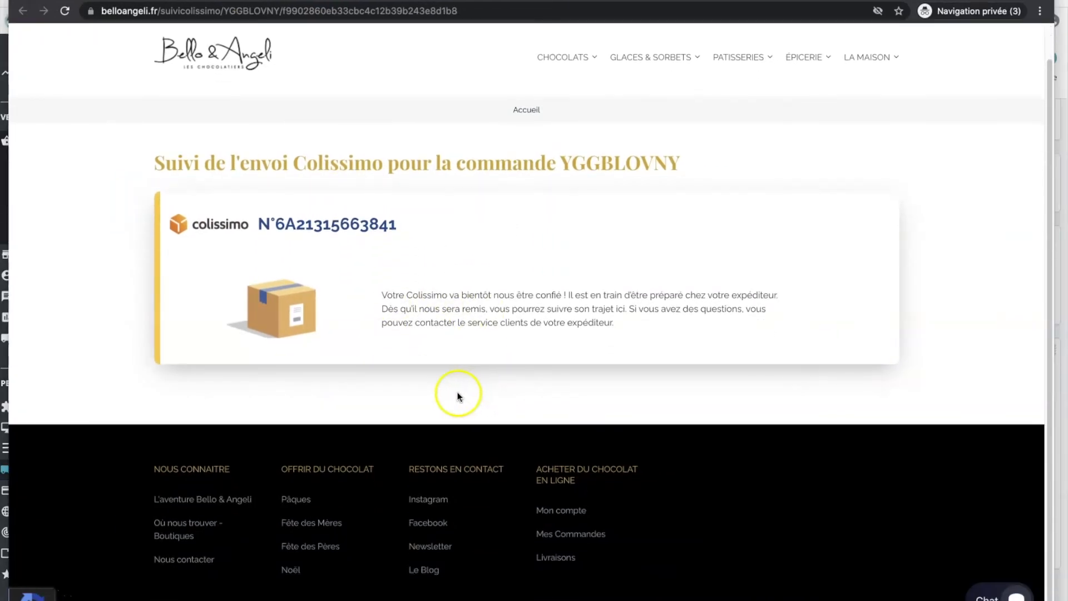
pyautogui.scroll(1, 458, 394)
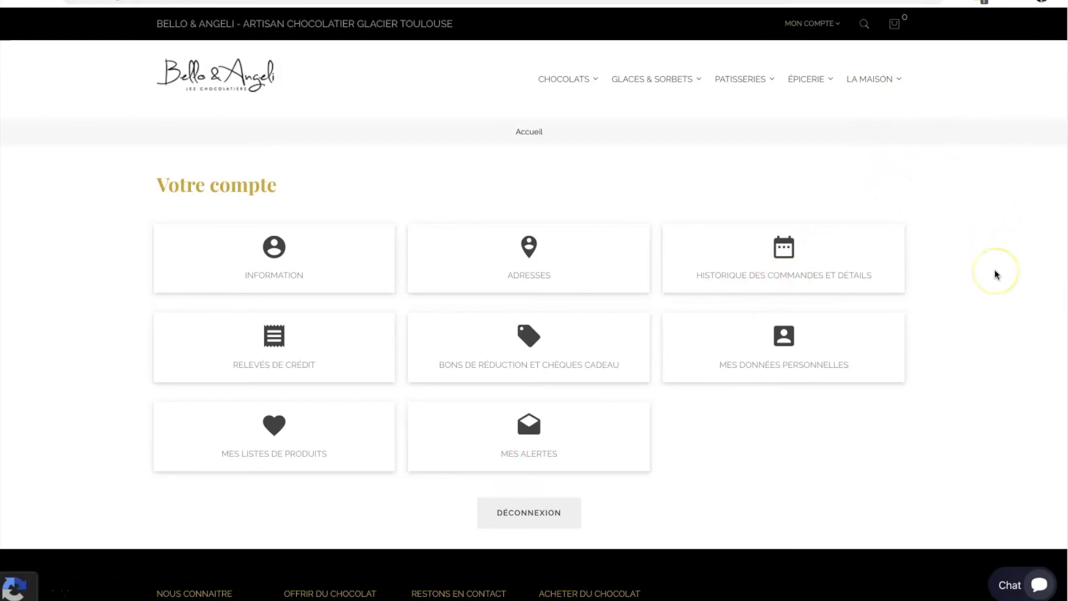
# Step: In the shop's customer account, open the most recent order's details from the order history and follow its Colissimo tracking link
pyautogui.click(792, 264)
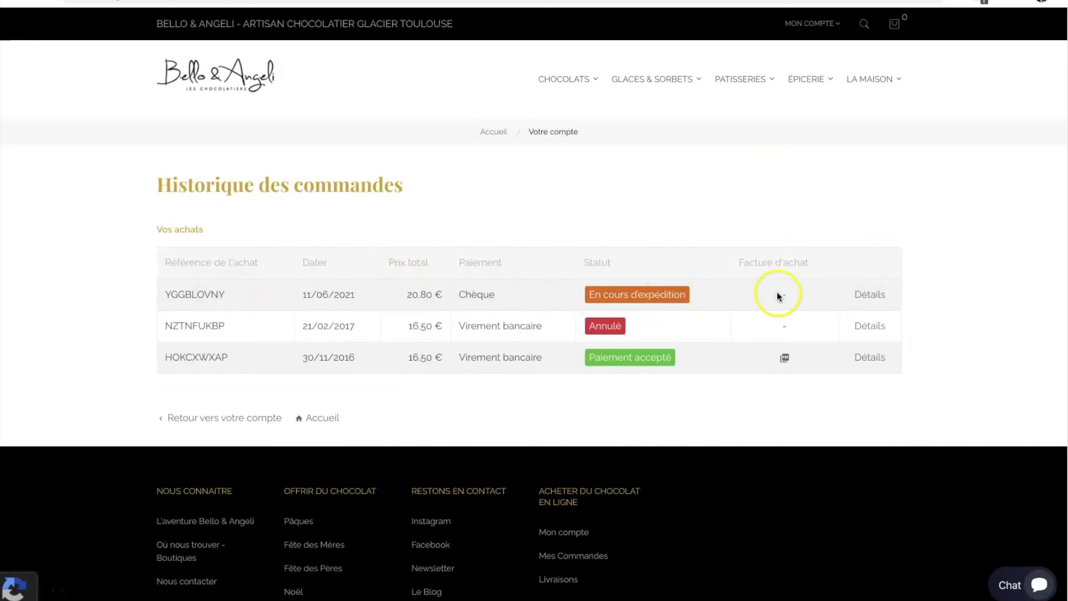
pyautogui.click(879, 296)
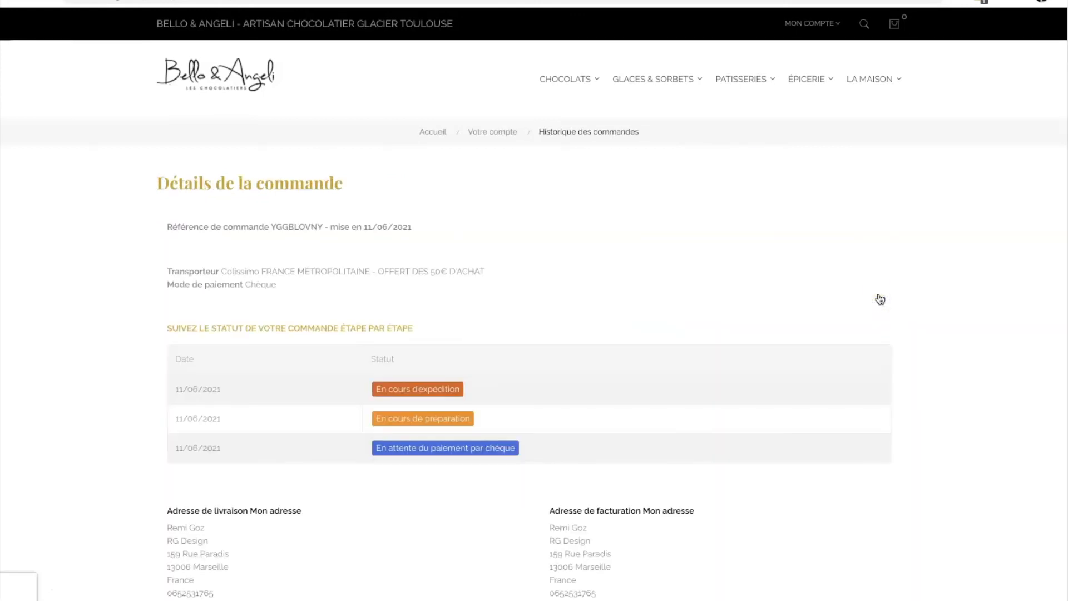
pyautogui.scroll(-4, 389, 196)
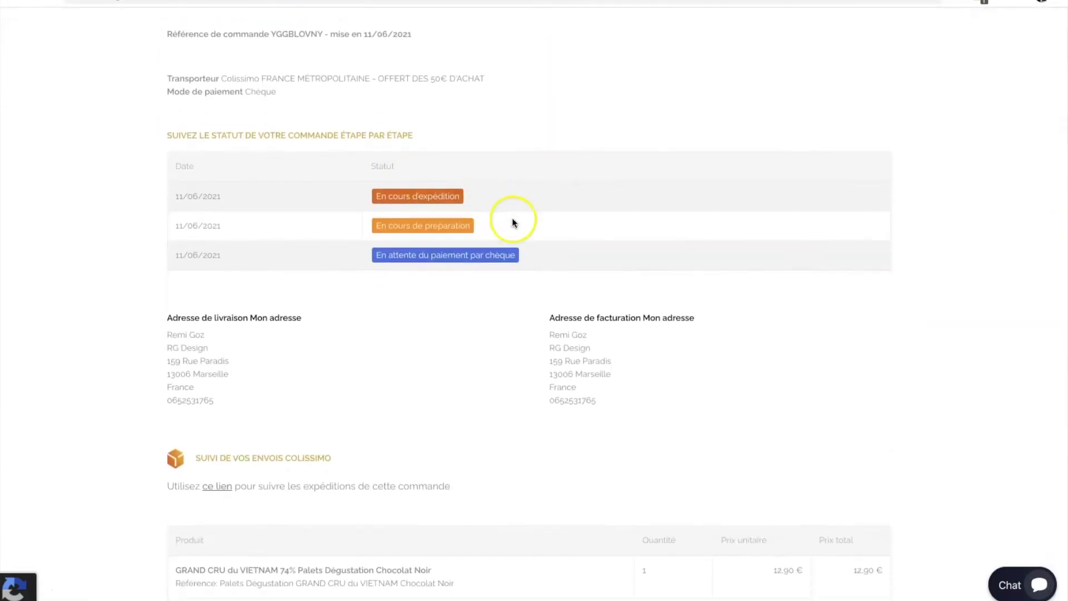
pyautogui.scroll(-1, 460, 188)
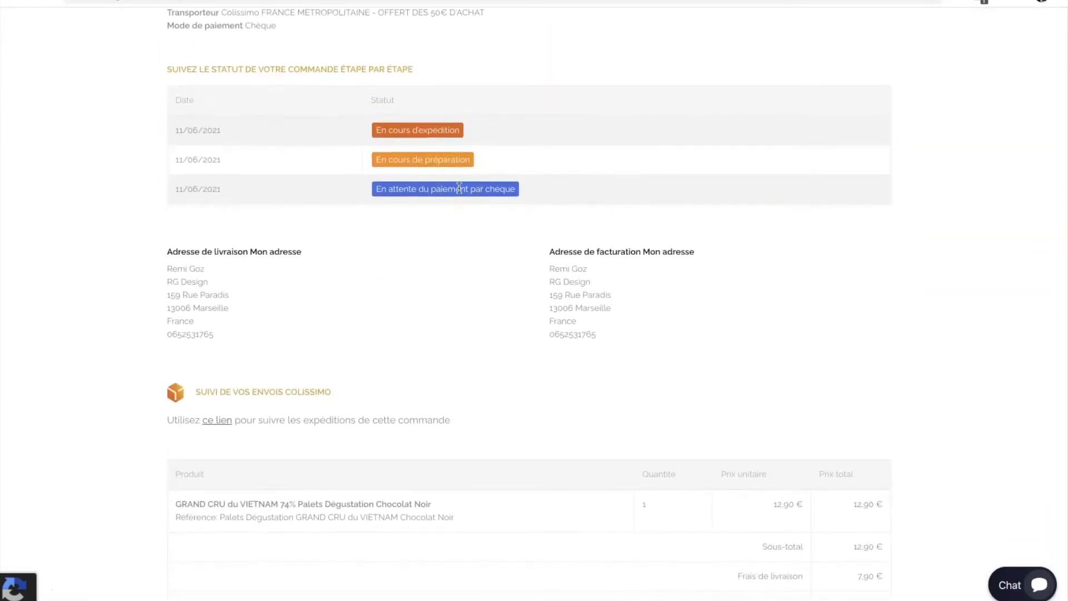
pyautogui.click(211, 418)
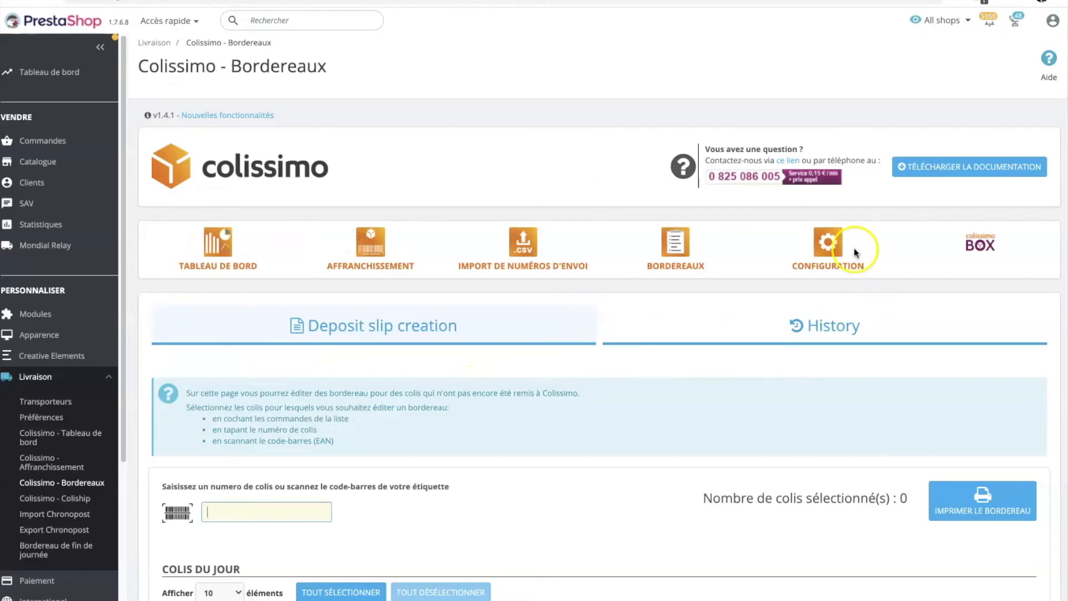
# Step: In the Colissimo module's back-office configuration, enable Colissimo returns under the advanced parameters
pyautogui.click(835, 247)
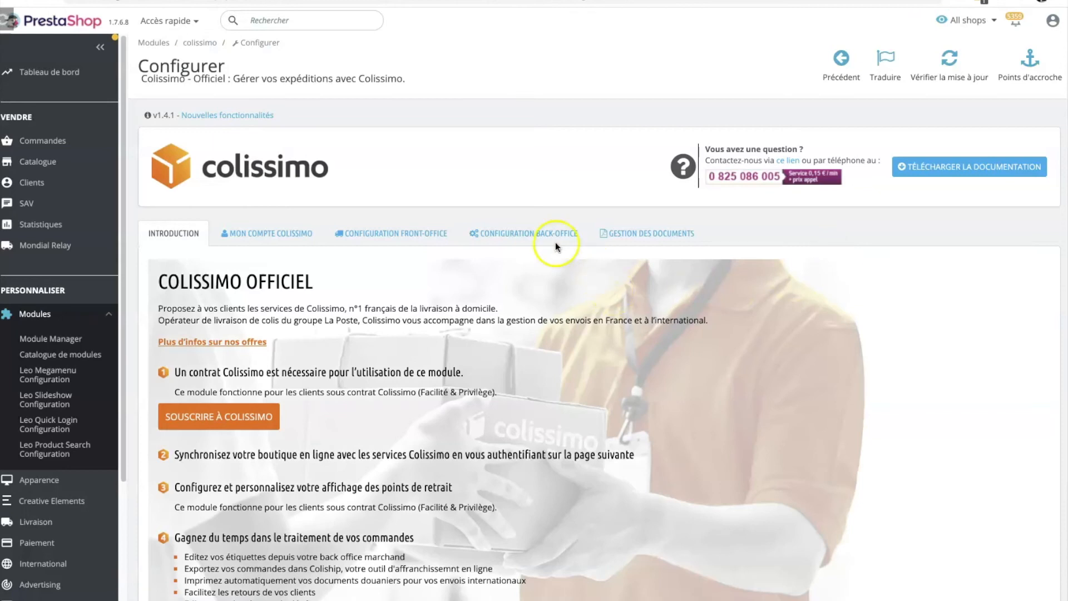
pyautogui.click(555, 244)
pyautogui.scroll(-10, 497, 302)
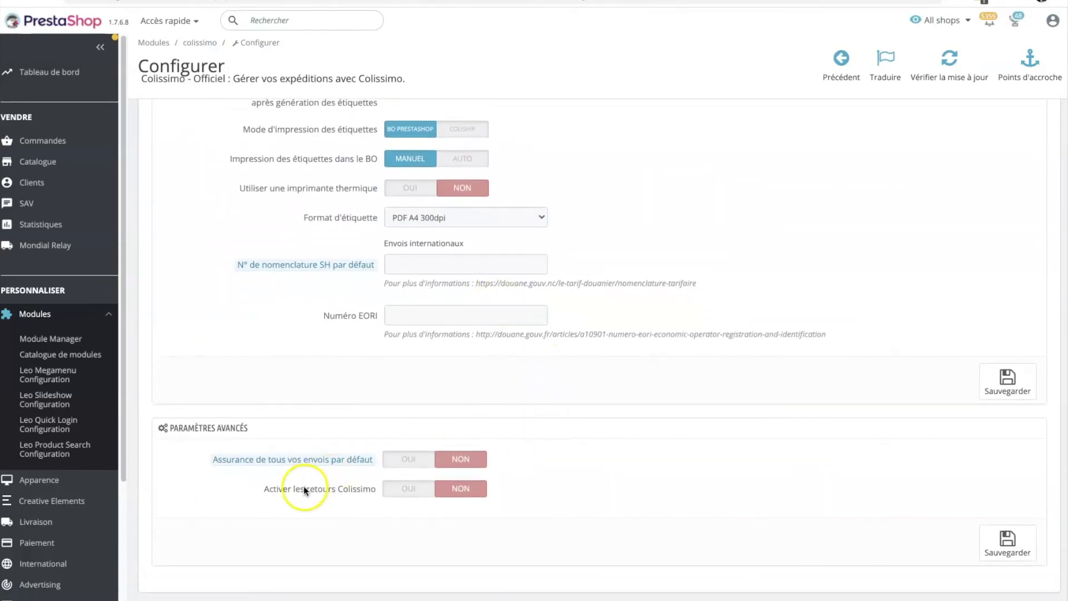
pyautogui.click(409, 489)
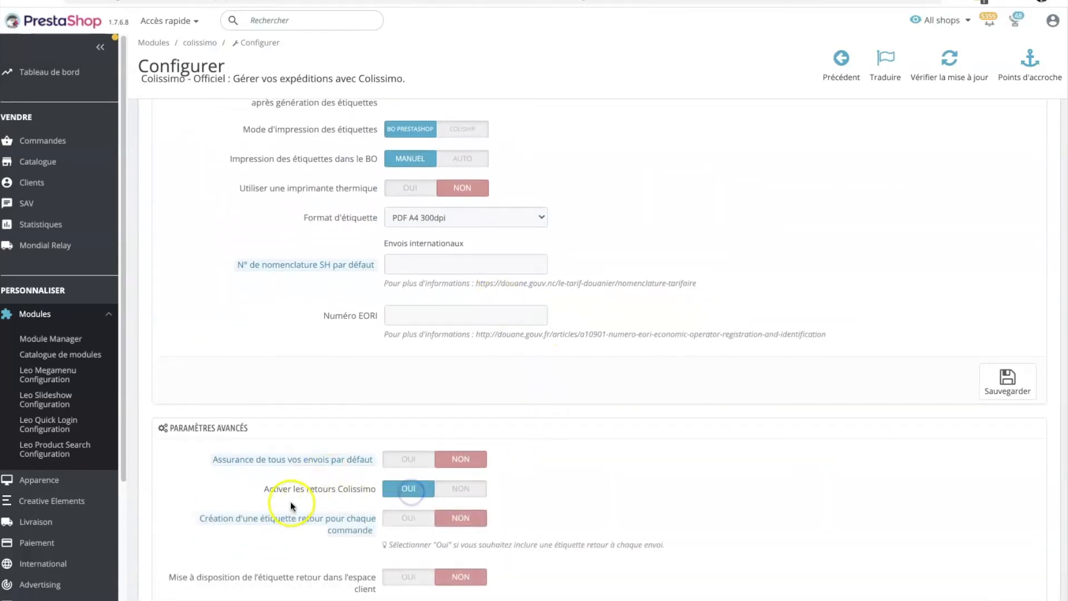
pyautogui.scroll(-2, 678, 457)
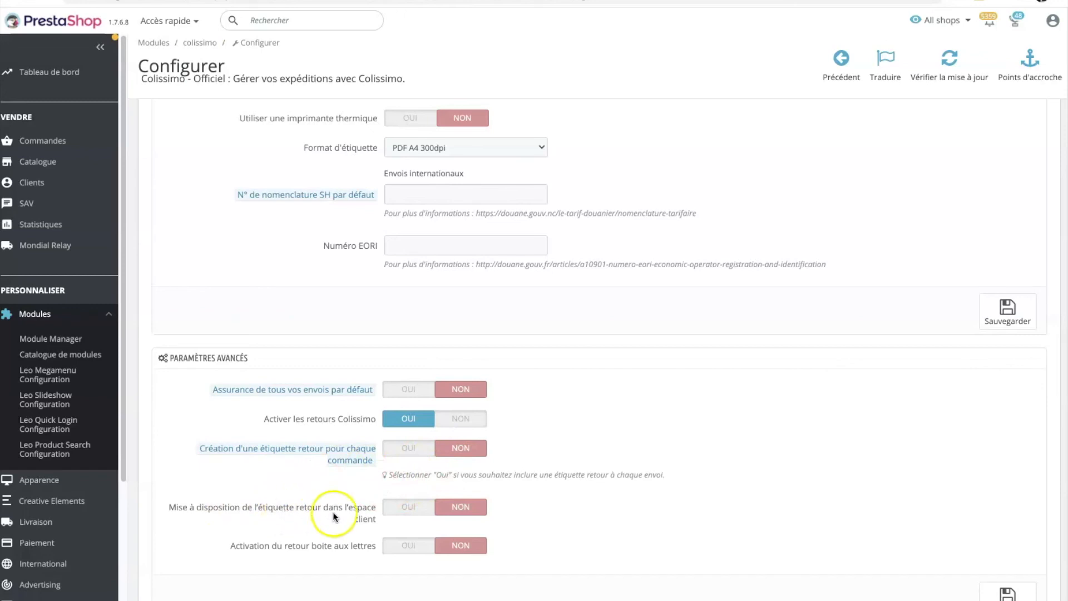
# Step: Enable return labels in the customer area, label generation by customers and mailbox returns, and save the advanced parameters
pyautogui.click(409, 507)
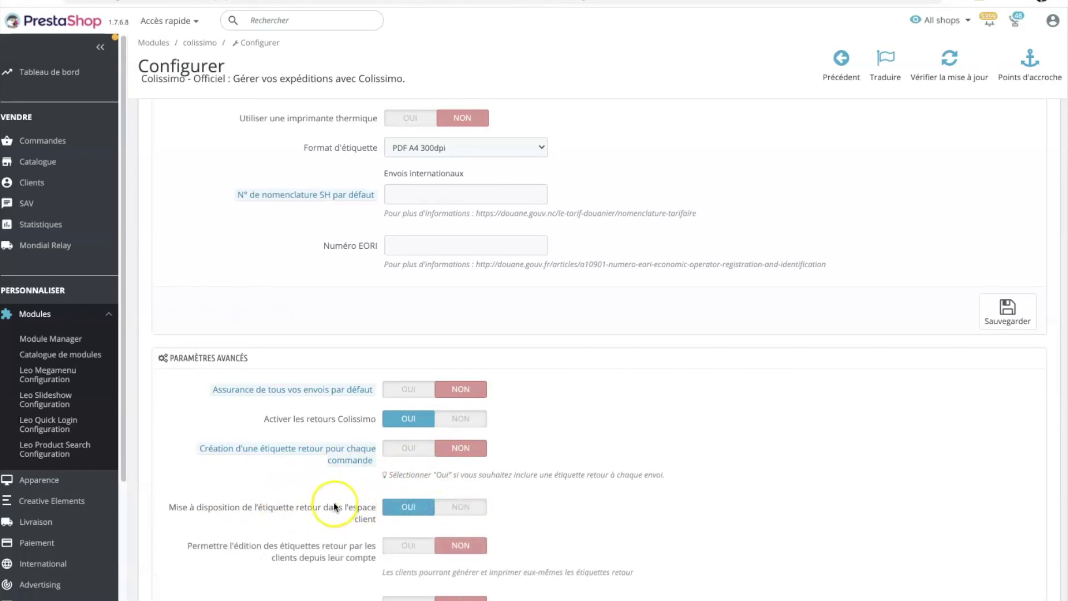
pyautogui.scroll(-2, 361, 454)
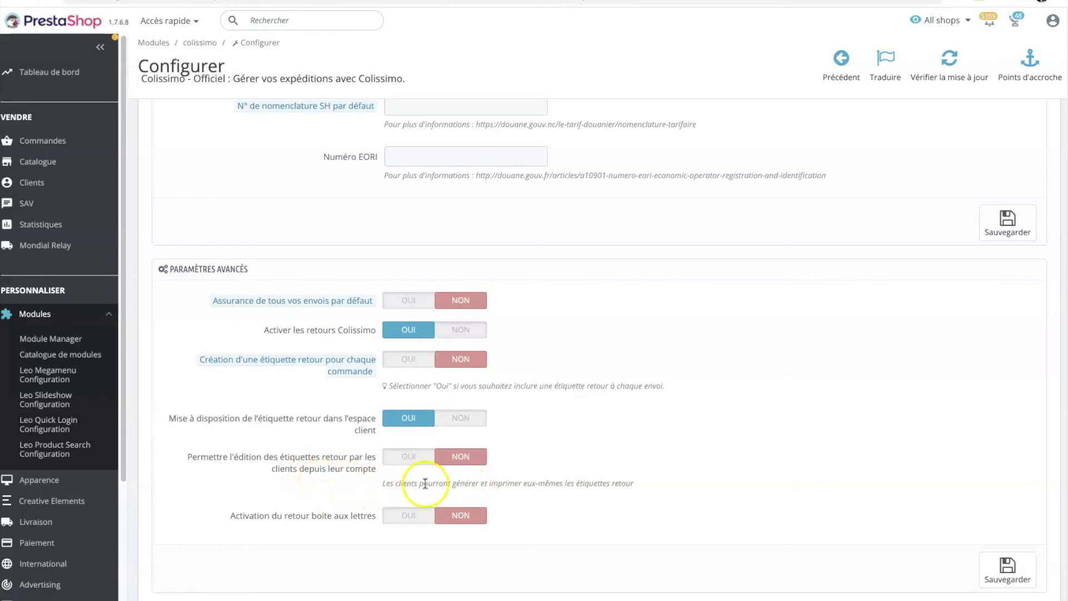
pyautogui.click(407, 457)
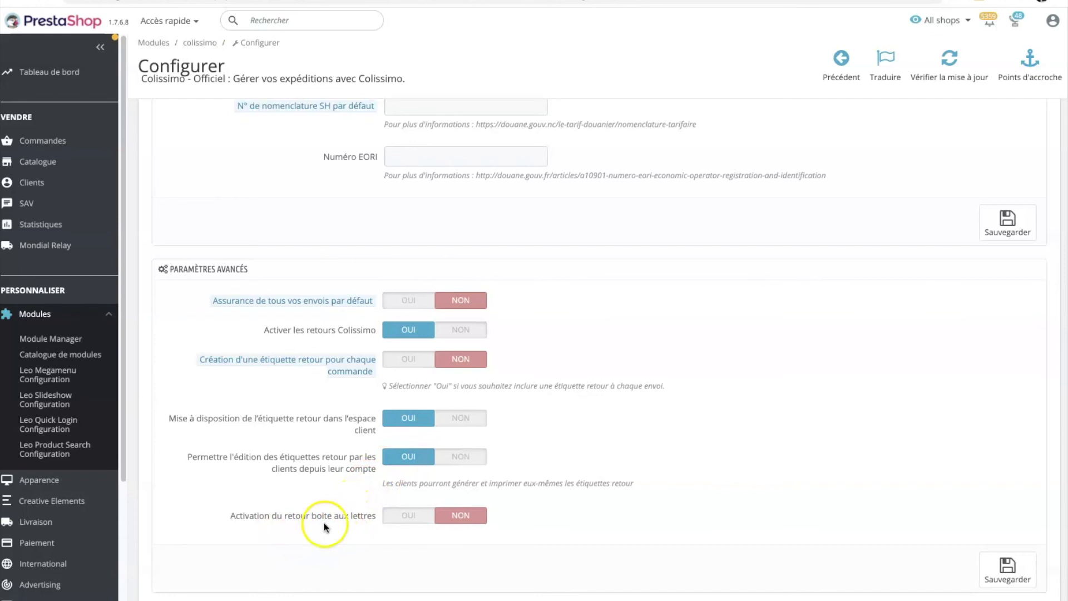
pyautogui.click(410, 514)
pyautogui.click(986, 563)
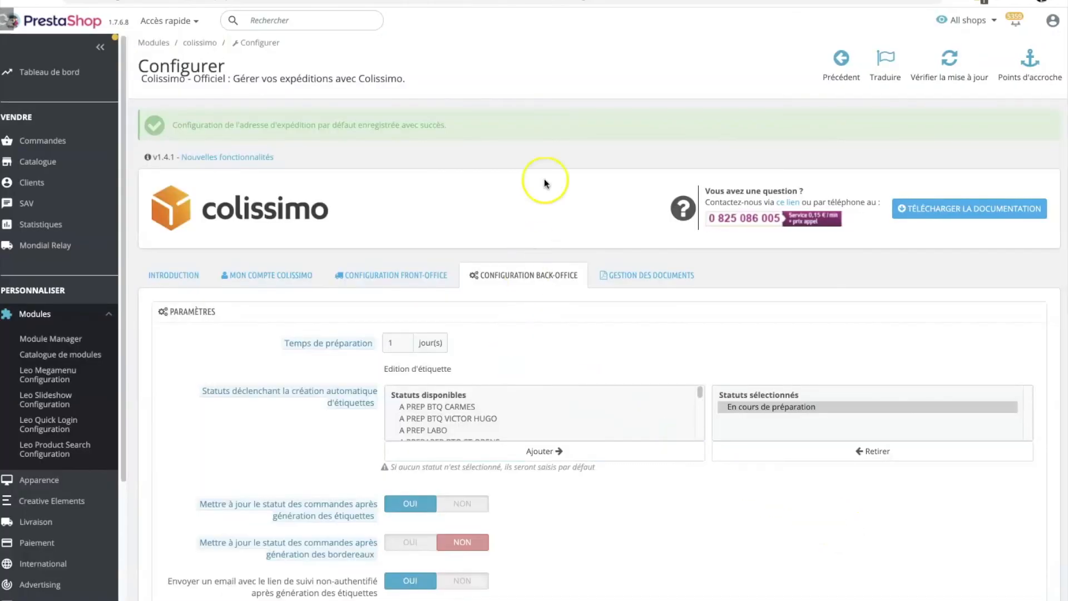
# Step: On the shop's front end, go to Retours Colissimo in the customer account and generate a return label for the order
pyautogui.click(334, 1)
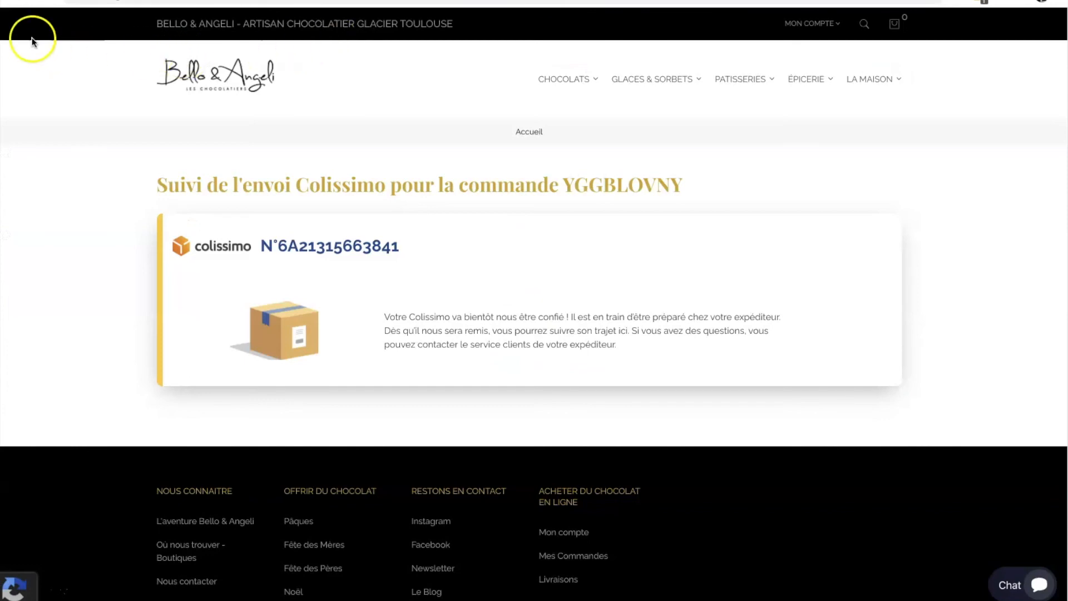
pyautogui.moveTo(799, 30)
pyautogui.click(763, 64)
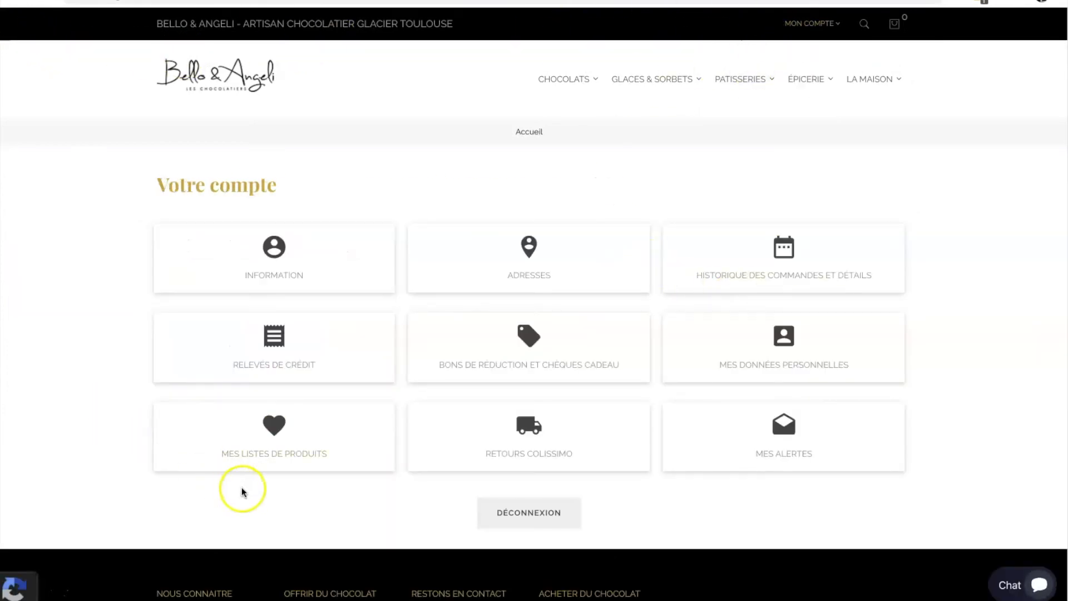
pyautogui.click(530, 426)
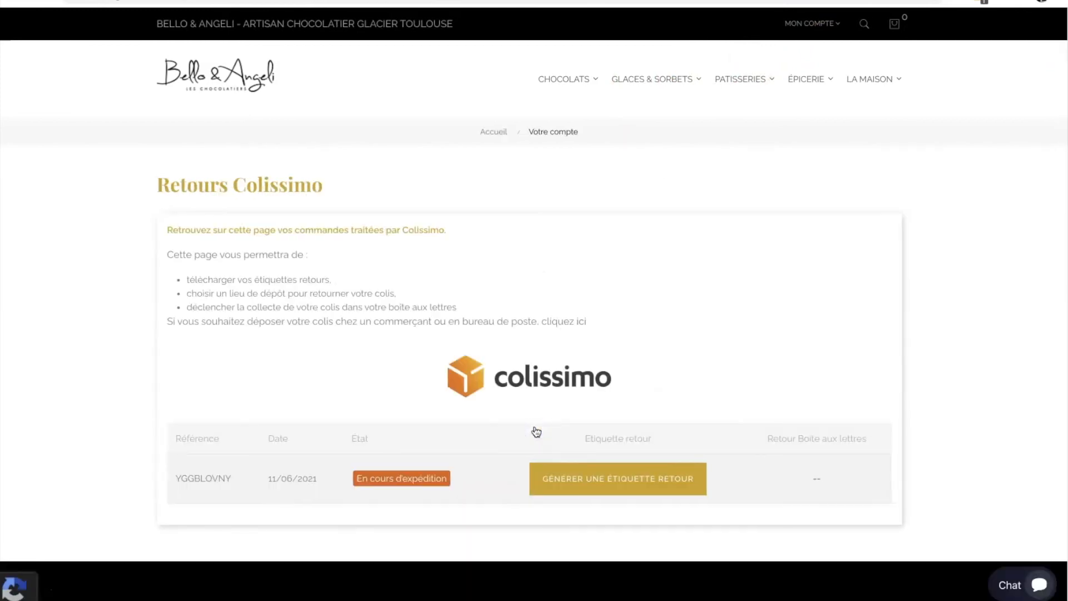
pyautogui.scroll(-1, 328, 445)
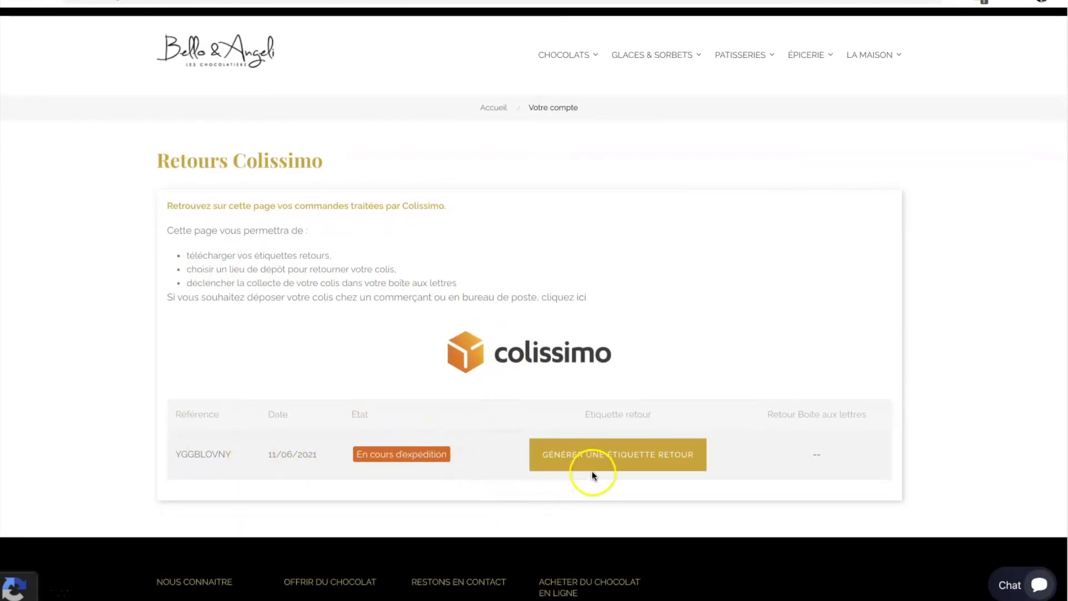
pyautogui.click(623, 465)
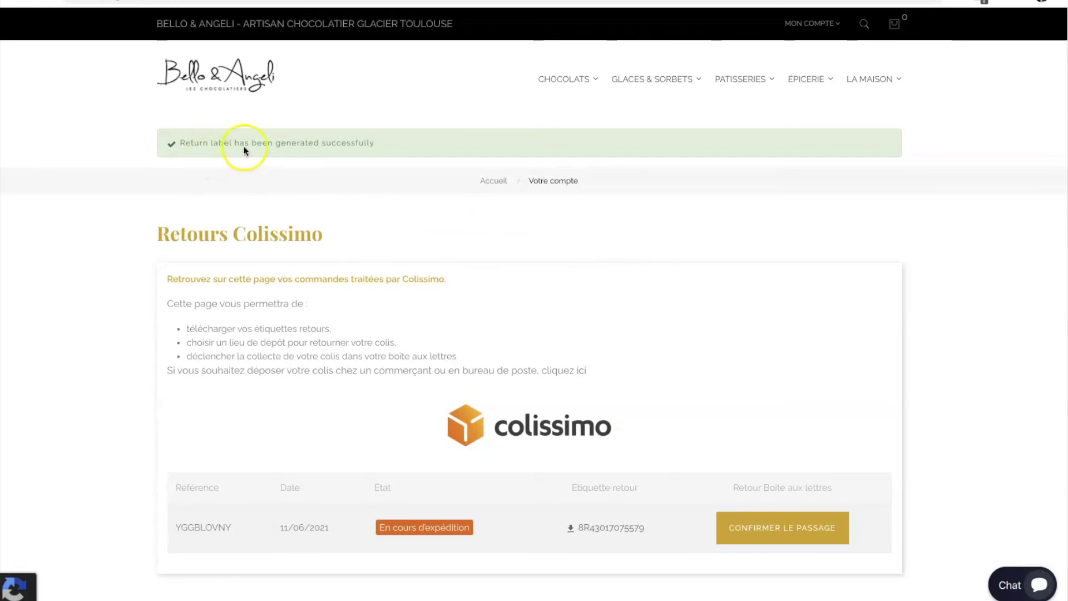
# Step: Download the generated return label, open the PDF and review its deposit instructions and label page
pyautogui.scroll(-3, 567, 370)
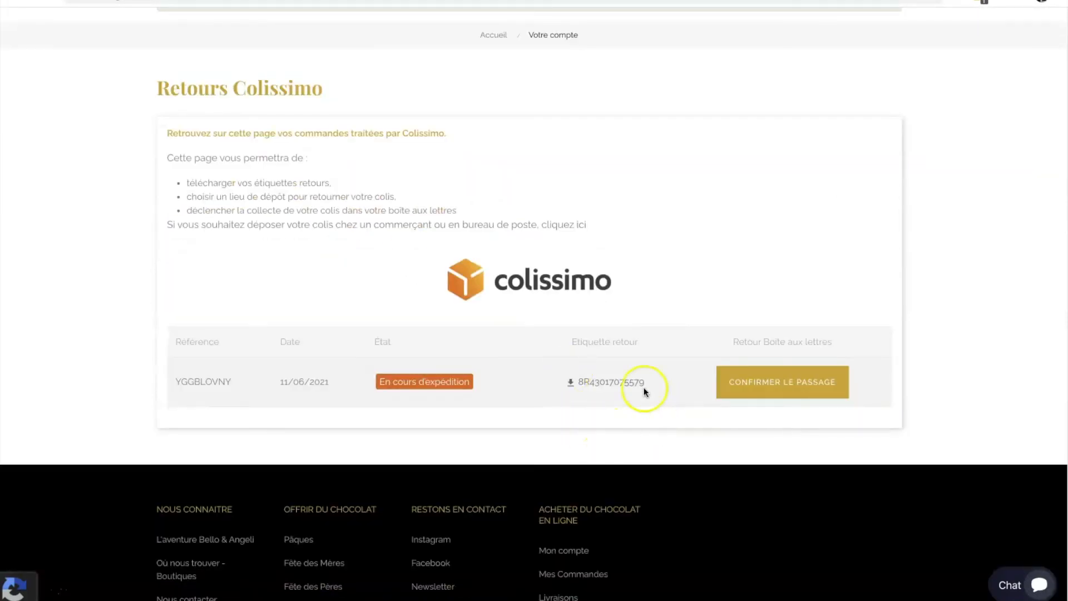
pyautogui.click(606, 383)
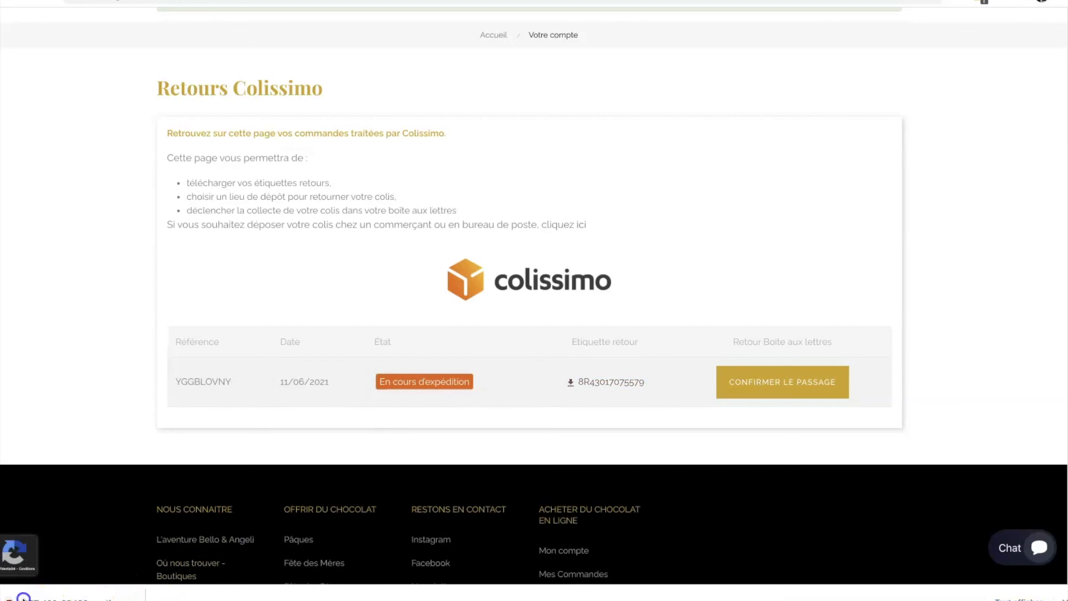
pyautogui.click(89, 597)
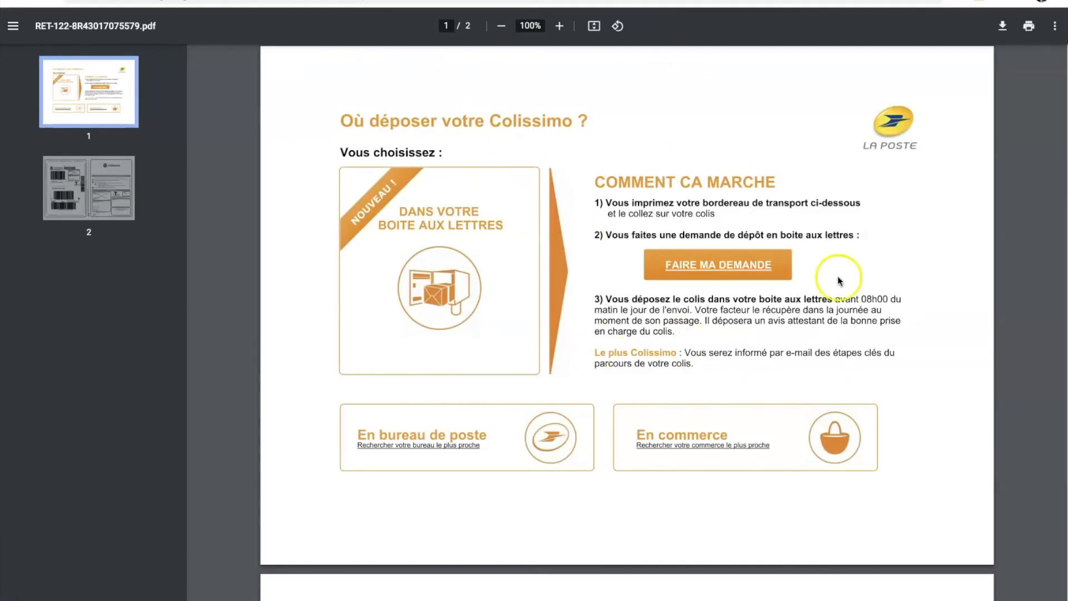
pyautogui.scroll(-1, 638, 316)
pyautogui.scroll(-8, 638, 316)
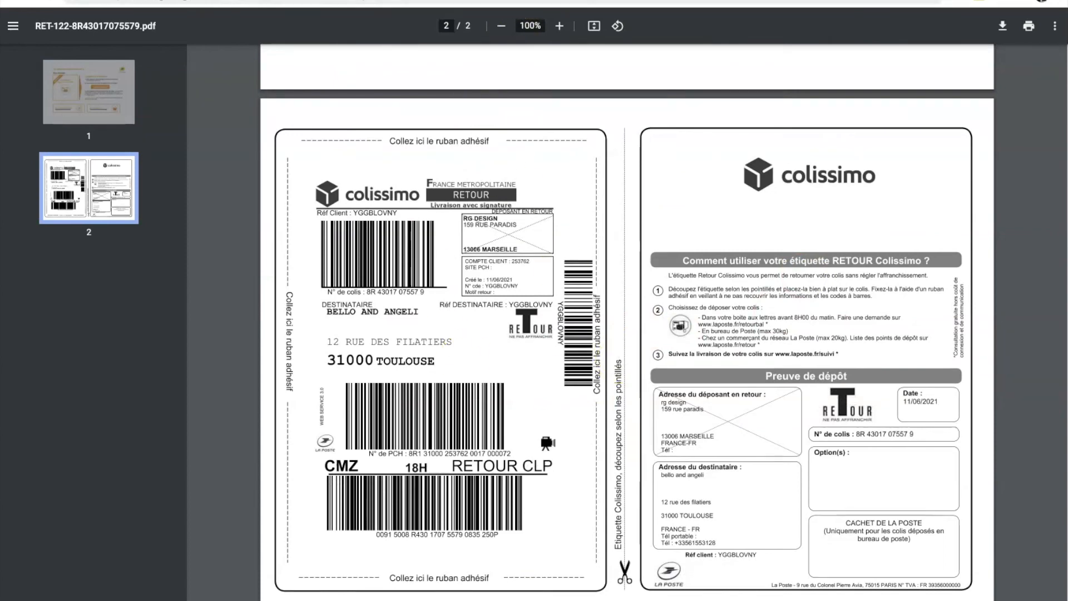
# Step: Back on the Retours Colissimo page, request confirmation of the mailbox pickup and validate the prefilled collection address
pyautogui.click(517, 0)
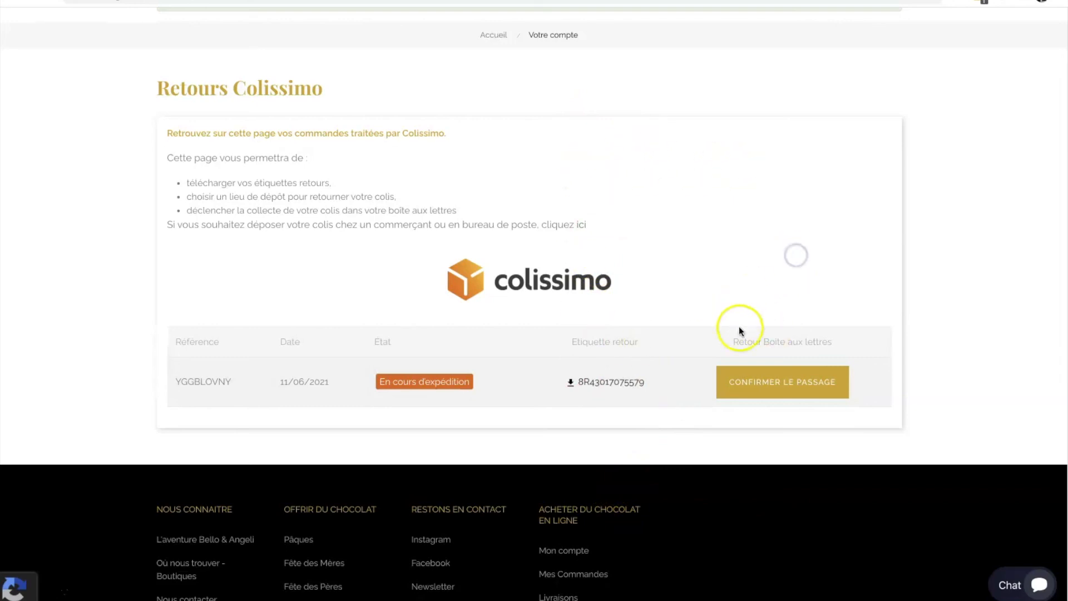
pyautogui.click(777, 386)
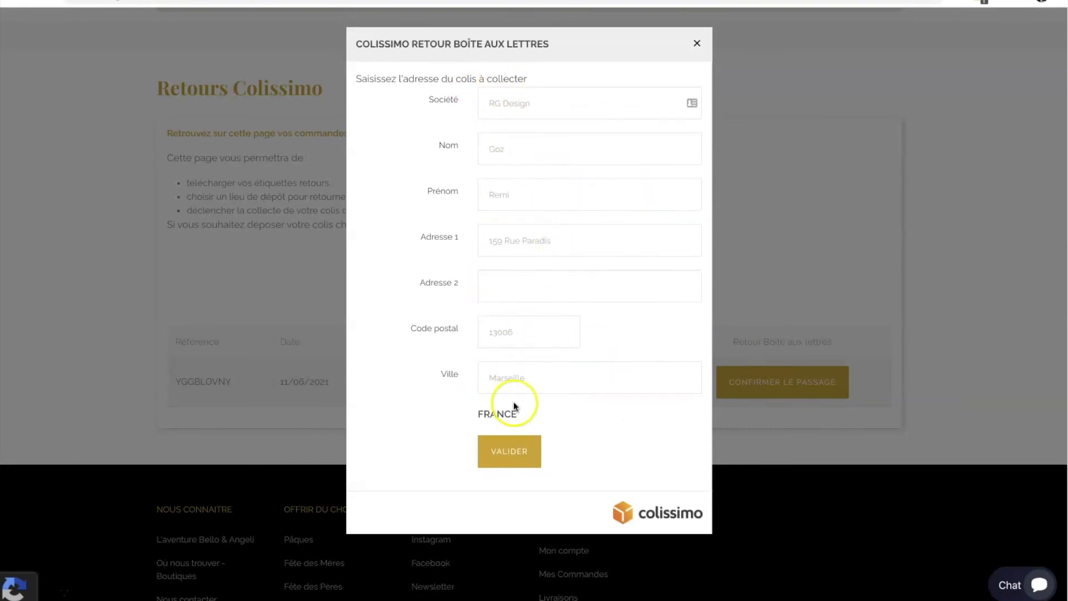
pyautogui.click(512, 466)
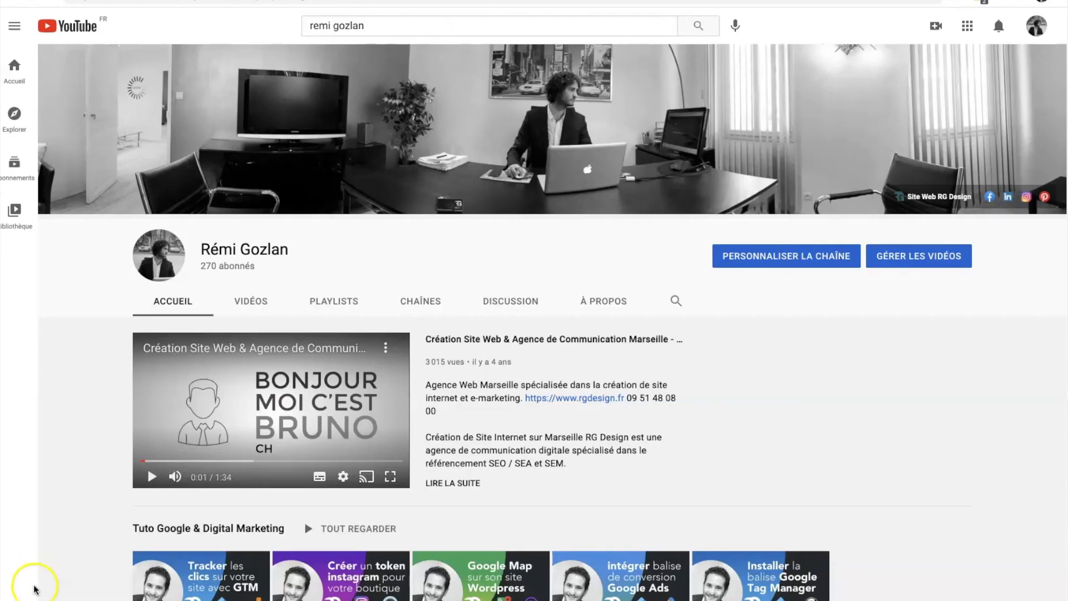
pyautogui.click(804, 377)
pyautogui.scroll(-3, 808, 374)
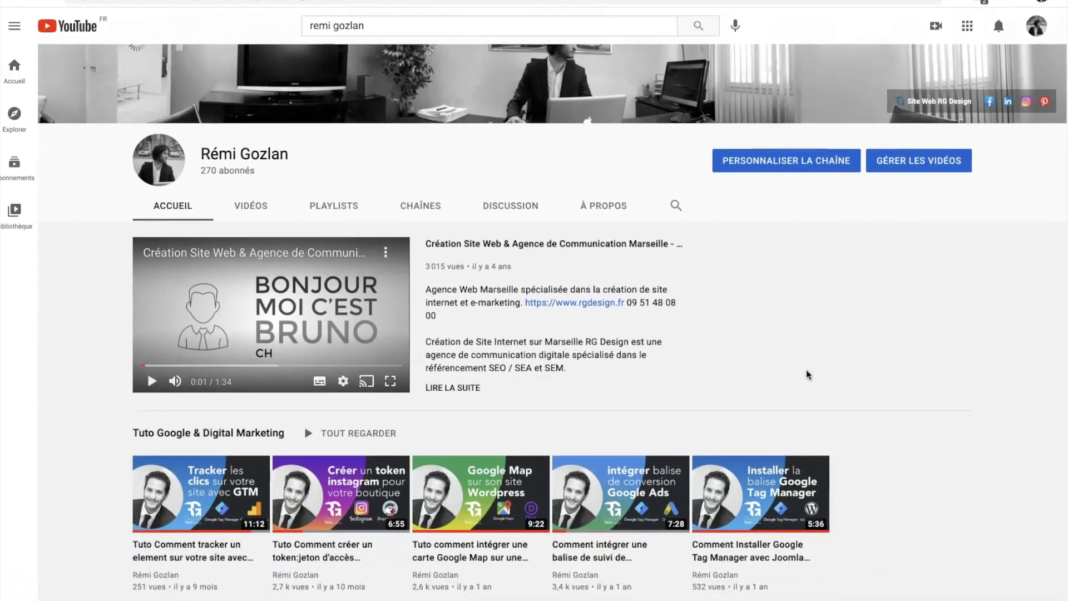
pyautogui.scroll(-4, 809, 374)
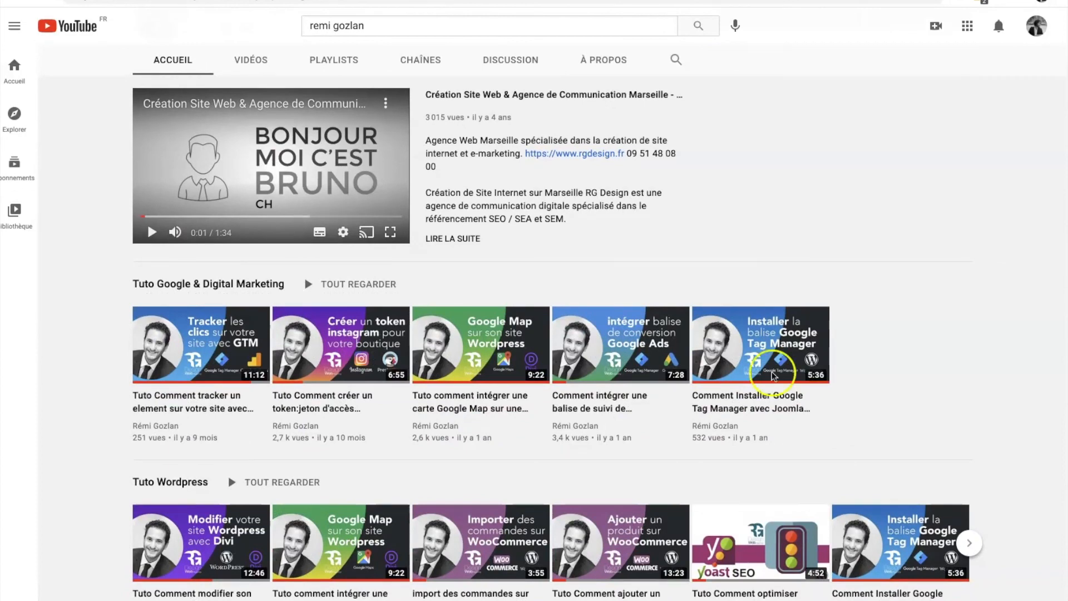
pyautogui.scroll(1, 179, 538)
pyautogui.scroll(2, 105, 568)
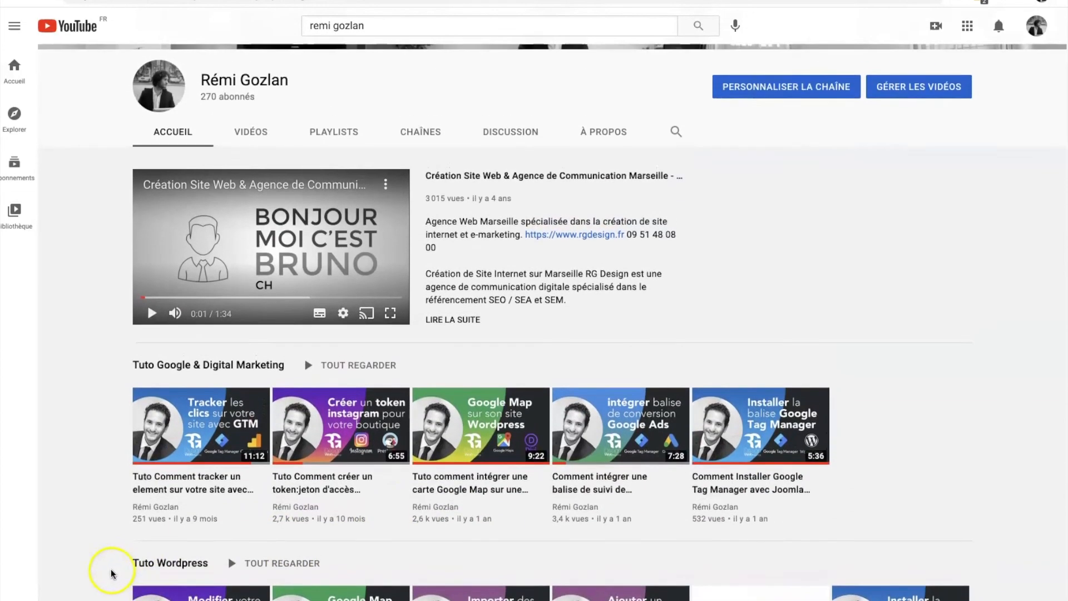